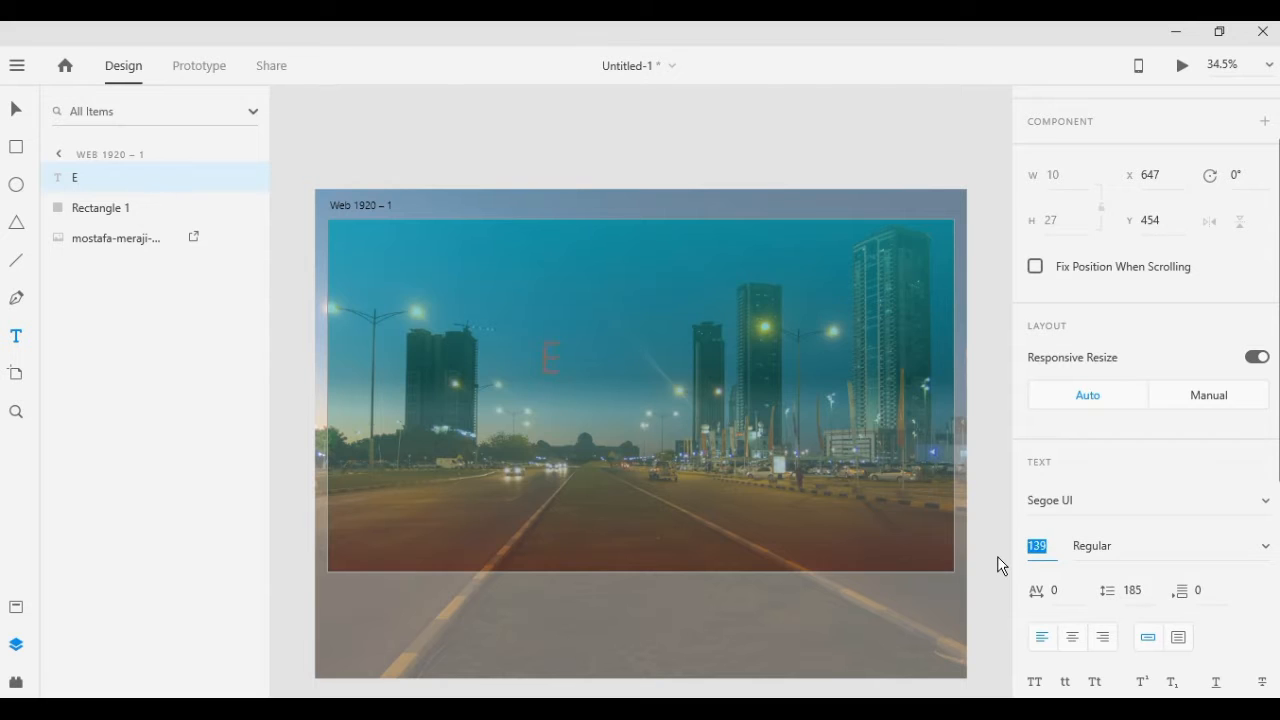
Enter the heading text "Example.com" over the road photo and colour it white
{"action": "left_click", "coordinate": [574, 356]}
{"action": "type", "text": "xample.com"}
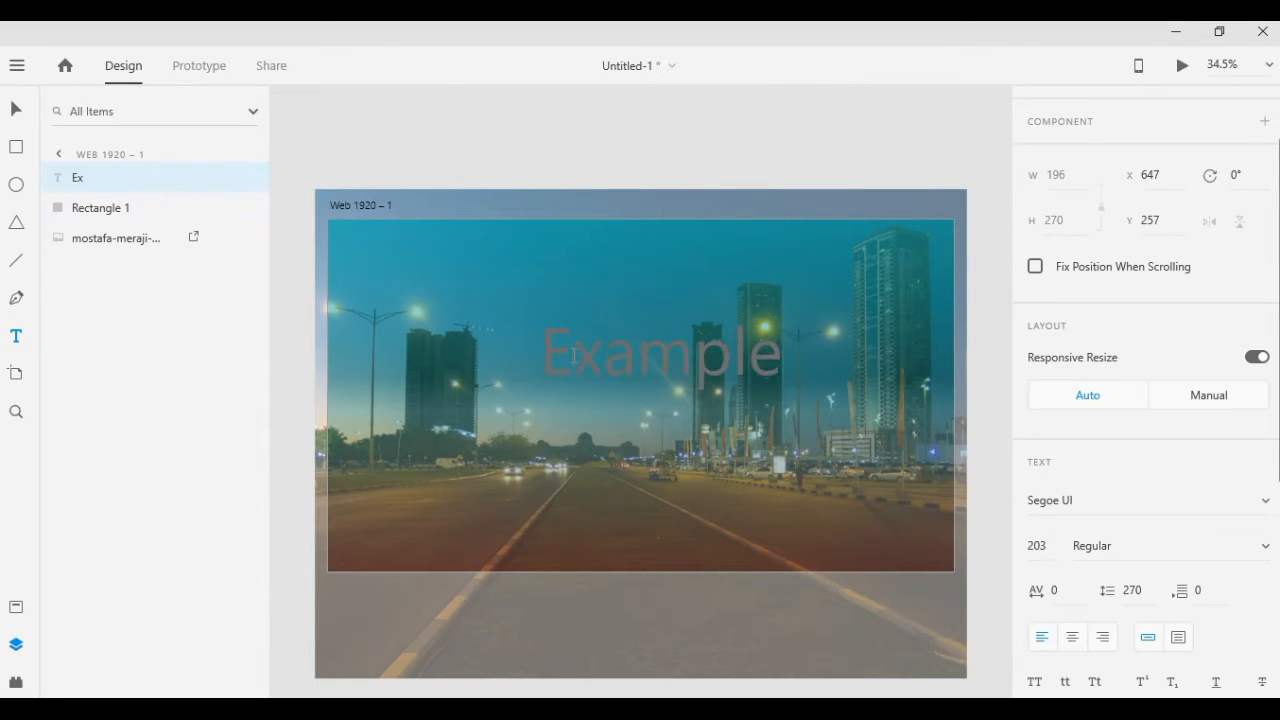
{"action": "key", "text": "Escape"}
{"action": "scroll", "coordinate": [1120, 480], "scroll_direction": "down", "scroll_amount": 4}
{"action": "left_click", "coordinate": [1073, 519]}
{"action": "left_click_drag", "start_coordinate": [792, 402], "coordinate": [784, 387]}
Shrink the Example.com heading to about font size 101 and move it to the left half of the photo
{"action": "left_click", "coordinate": [21, 112]}
{"action": "left_click_drag", "start_coordinate": [730, 355], "coordinate": [551, 393]}
{"action": "left_click", "coordinate": [985, 320]}
{"action": "left_click", "coordinate": [617, 372]}
{"action": "mouse_move", "coordinate": [555, 418]}
{"action": "left_mouse_down"}
{"action": "mouse_move", "coordinate": [555, 401]}
{"action": "mouse_move", "coordinate": [520, 380]}
{"action": "left_mouse_up"}
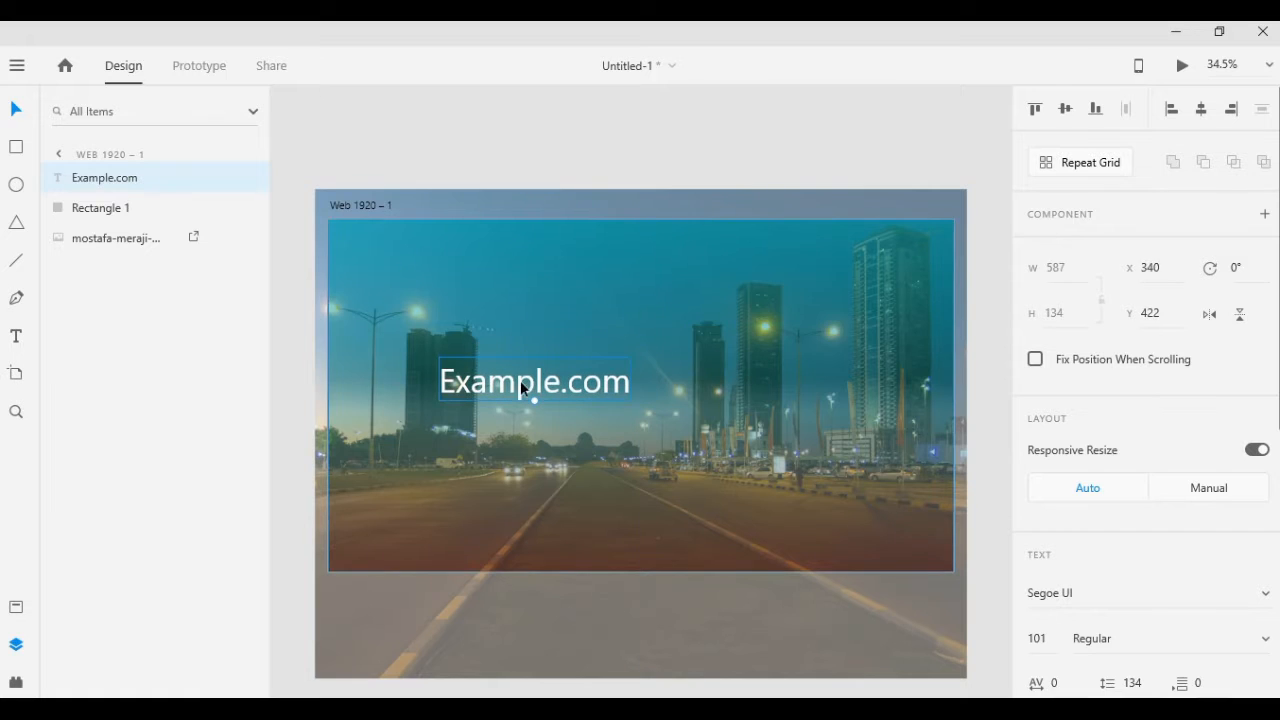
Draw a fully rounded rectangle about 890 by 130 with corner radius 65 just above the Example.com heading
{"action": "left_click", "coordinate": [534, 137]}
{"action": "key", "text": "r"}
{"action": "mouse_move", "coordinate": [512, 263]}
{"action": "left_mouse_down"}
{"action": "mouse_move", "coordinate": [800, 303]}
{"action": "mouse_move", "coordinate": [531, 282]}
{"action": "left_mouse_up"}
{"action": "key", "text": "v"}
{"action": "left_click_drag", "start_coordinate": [694, 276], "coordinate": [555, 322]}
Remove the rounded rectangle's fill and give it a white border of size 5
{"action": "scroll", "coordinate": [1043, 363], "scroll_direction": "down", "scroll_amount": 4}
{"action": "left_click", "coordinate": [1036, 352]}
{"action": "left_click", "coordinate": [1073, 397]}
{"action": "left_click", "coordinate": [790, 270]}
{"action": "left_click", "coordinate": [1088, 437]}
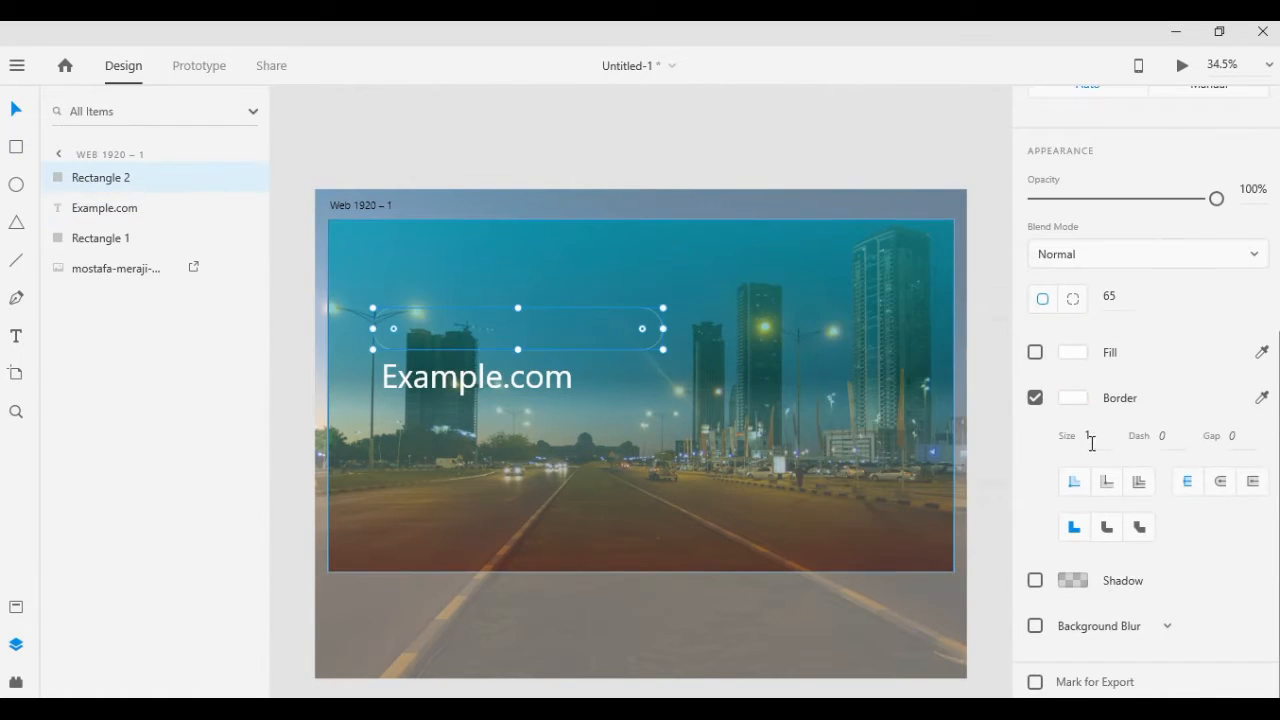
{"action": "type", "text": "5"}
{"action": "left_click", "coordinate": [990, 440]}
Duplicate the outlined rounded rectangle and place the copy below the Example.com heading
{"action": "left_click", "coordinate": [540, 370]}
{"action": "left_click", "coordinate": [541, 350]}
{"action": "key", "text": "ctrl+d"}
{"action": "left_click_drag", "start_coordinate": [622, 370], "coordinate": [620, 455]}
{"action": "key", "text": "ctrl+z"}
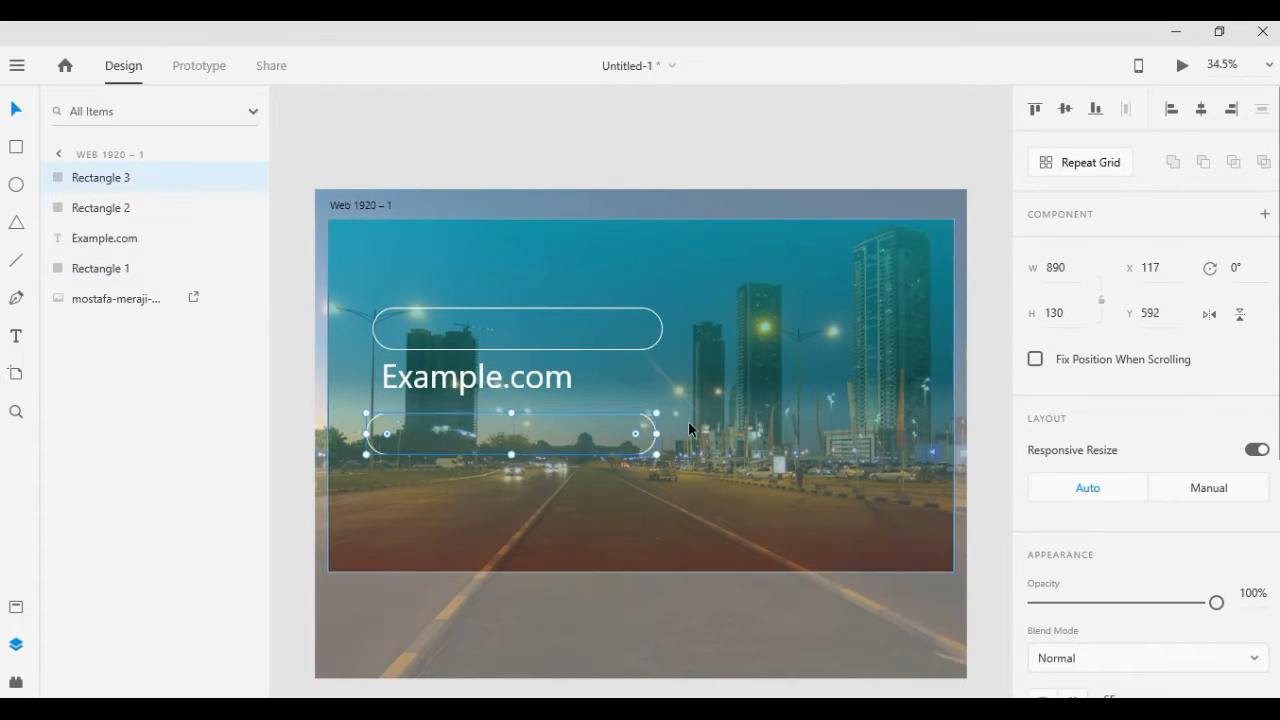
Resize the copied rounded rectangle to about 399 by 81 and align its left edge with the Example.com heading
{"action": "left_click_drag", "start_coordinate": [657, 414], "coordinate": [518, 428]}
{"action": "left_click_drag", "start_coordinate": [475, 443], "coordinate": [442, 430]}
{"action": "key", "text": "ctrl+z"}
{"action": "left_click", "coordinate": [460, 429]}
{"action": "left_click_drag", "start_coordinate": [518, 443], "coordinate": [497, 443]}
{"action": "left_click_drag", "start_coordinate": [447, 455], "coordinate": [462, 447]}
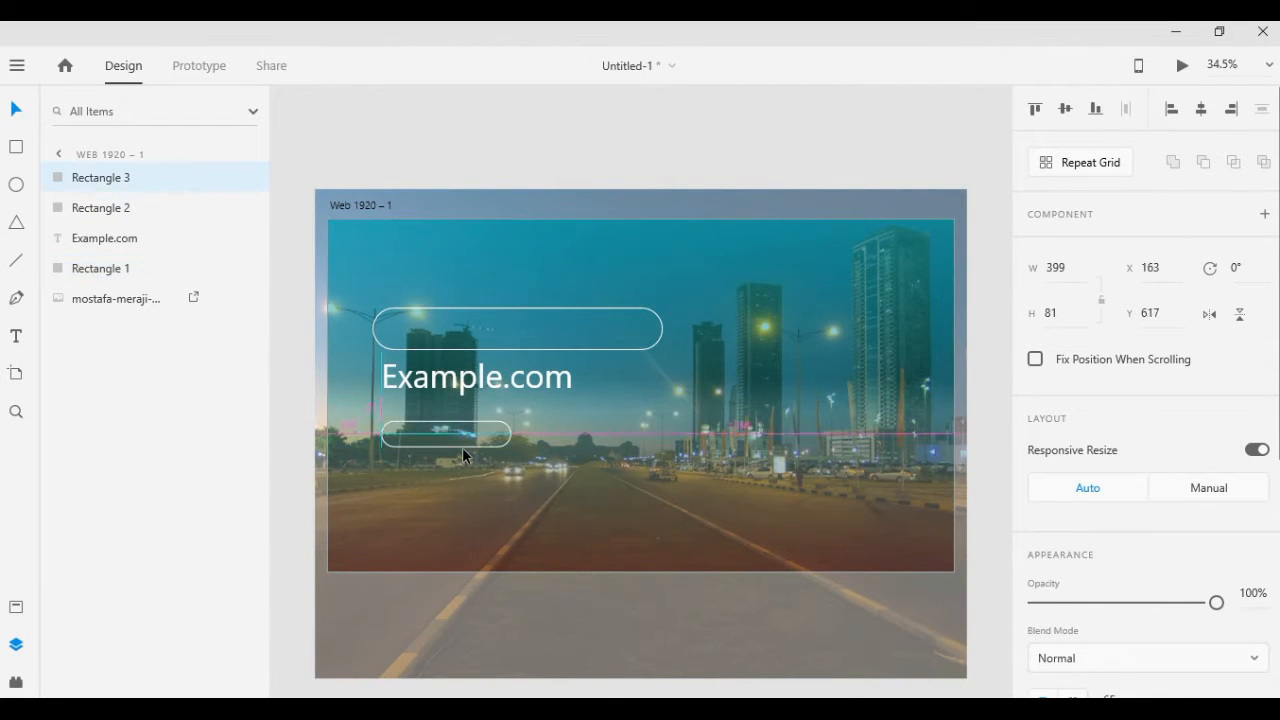
Duplicate the Example.com heading onto the small rounded rectangle and change the copy's text to "View Location"
{"action": "left_click", "coordinate": [470, 378]}
{"action": "key", "text": "ctrl+d"}
{"action": "left_click_drag", "start_coordinate": [470, 378], "coordinate": [470, 429]}
{"action": "left_click", "coordinate": [16, 337]}
{"action": "scroll", "coordinate": [590, 412], "scroll_direction": "up", "scroll_amount": 8}
{"action": "left_click_drag", "start_coordinate": [568, 417], "coordinate": [929, 325]}
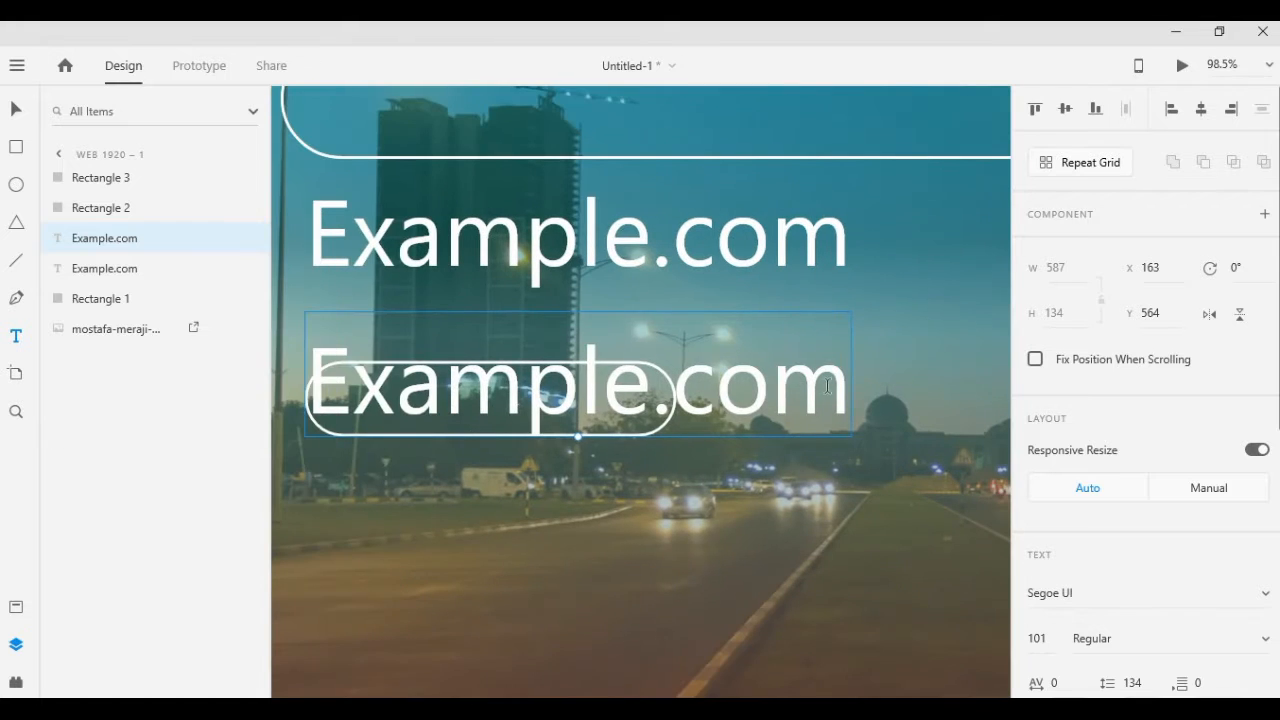
{"action": "left_click", "coordinate": [841, 410]}
{"action": "key", "text": "ctrl+a"}
{"action": "type", "text": "View Location"}
Set the View Location text to font size 40
{"action": "key", "text": "ctrl+a"}
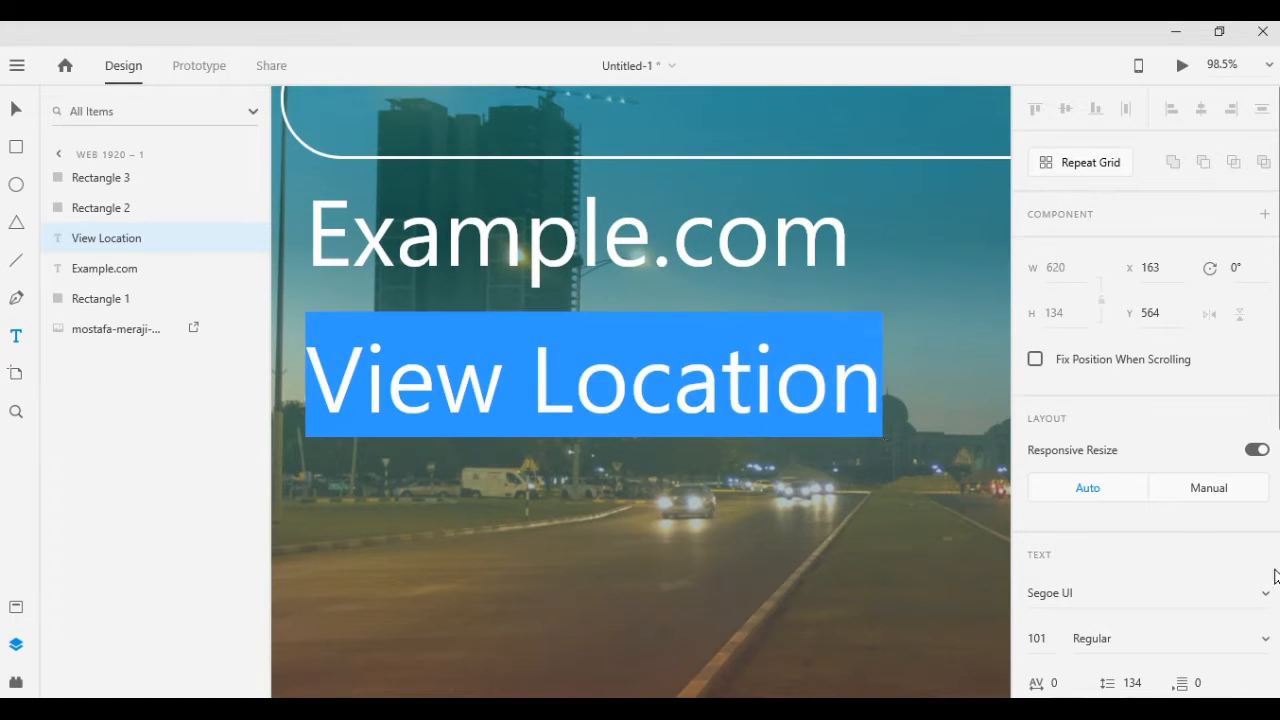
{"action": "scroll", "coordinate": [1268, 577], "scroll_direction": "down", "scroll_amount": 2}
{"action": "left_click", "coordinate": [1040, 453]}
{"action": "key", "text": "BackSpace"}
{"action": "key", "text": "Return"}
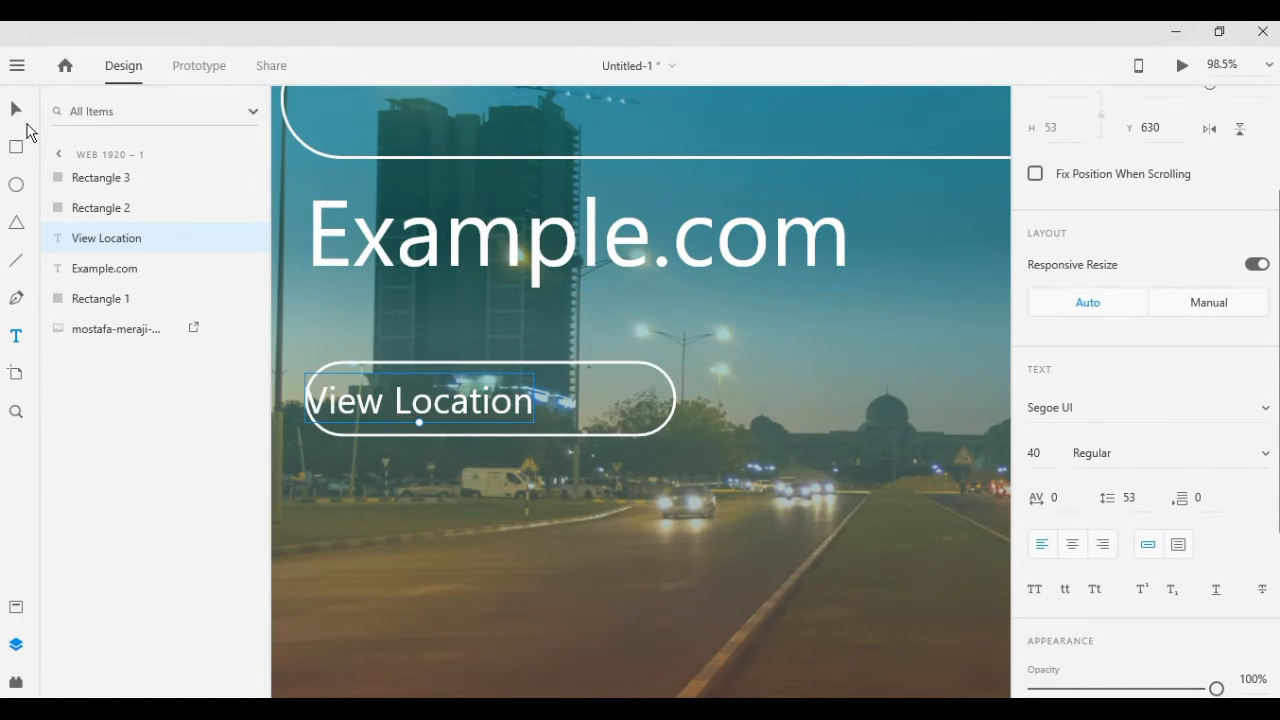
Centre the View Location label inside the small rounded button outline below the heading
{"action": "left_click", "coordinate": [16, 109]}
{"action": "mouse_move", "coordinate": [425, 402]}
{"action": "left_mouse_down"}
{"action": "mouse_move", "coordinate": [491, 403]}
{"action": "mouse_move", "coordinate": [449, 410]}
{"action": "left_mouse_up"}
{"action": "scroll", "coordinate": [847, 429], "scroll_direction": "down", "scroll_amount": 8}
{"action": "scroll", "coordinate": [923, 295], "scroll_direction": "up", "scroll_amount": 1}
{"action": "left_click", "coordinate": [975, 300]}
{"action": "left_click", "coordinate": [438, 425]}
{"action": "left_click", "coordinate": [443, 418]}
{"action": "left_click", "coordinate": [442, 425], "text": "shift"}
{"action": "left_click", "coordinate": [629, 124]}
Duplicate the View Location label below the button and change the copy's text to "About"
{"action": "left_click", "coordinate": [464, 402]}
{"action": "key", "text": "ctrl+d"}
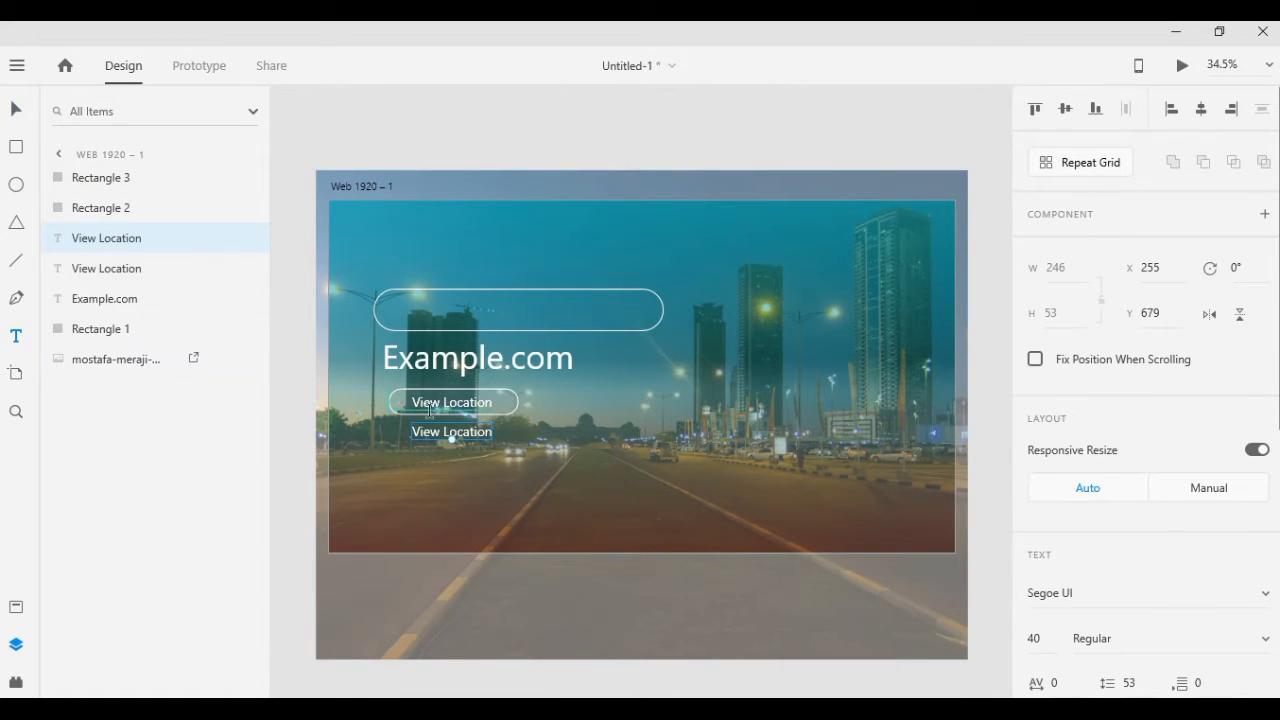
{"action": "double_click", "coordinate": [482, 432]}
{"action": "type", "text": "About"}
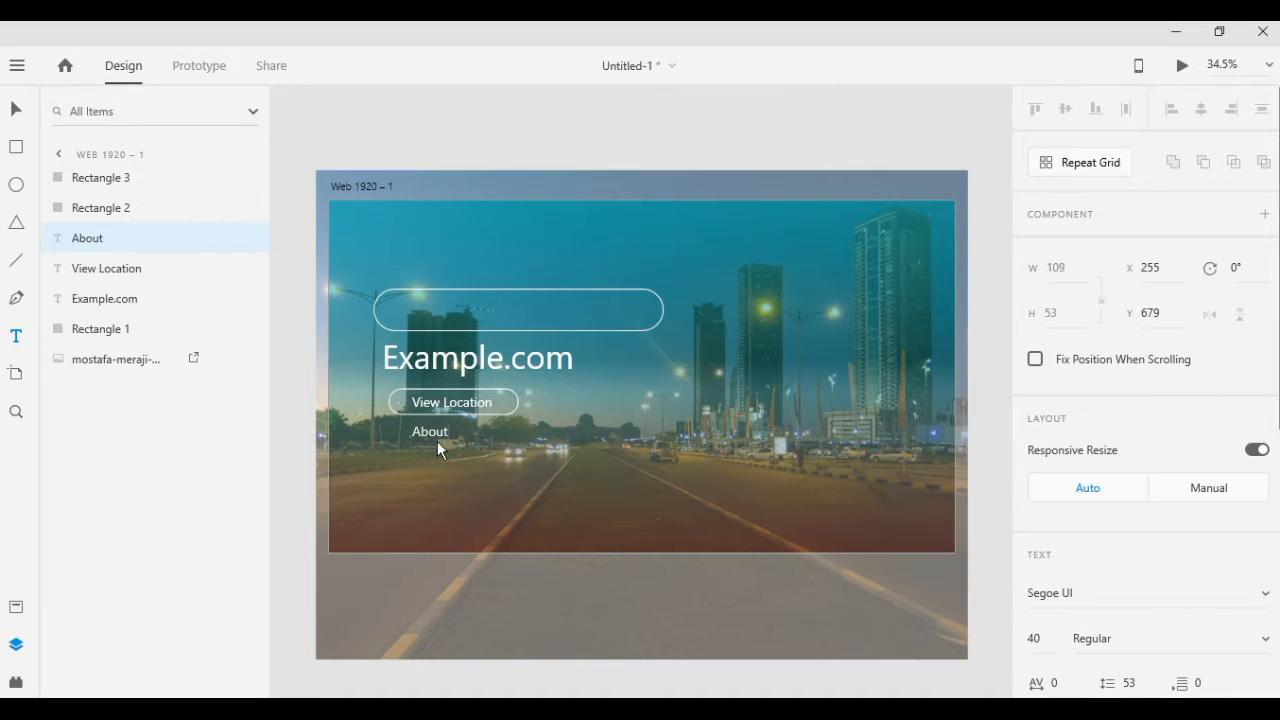
{"action": "key", "text": "Escape"}
Draw a circle about 71 by 71 on the empty pasteboard above the artboard
{"action": "scroll", "coordinate": [663, 131], "scroll_direction": "up", "scroll_amount": 2}
{"action": "left_click_drag", "start_coordinate": [663, 131], "coordinate": [658, 257]}
{"action": "key", "text": "e"}
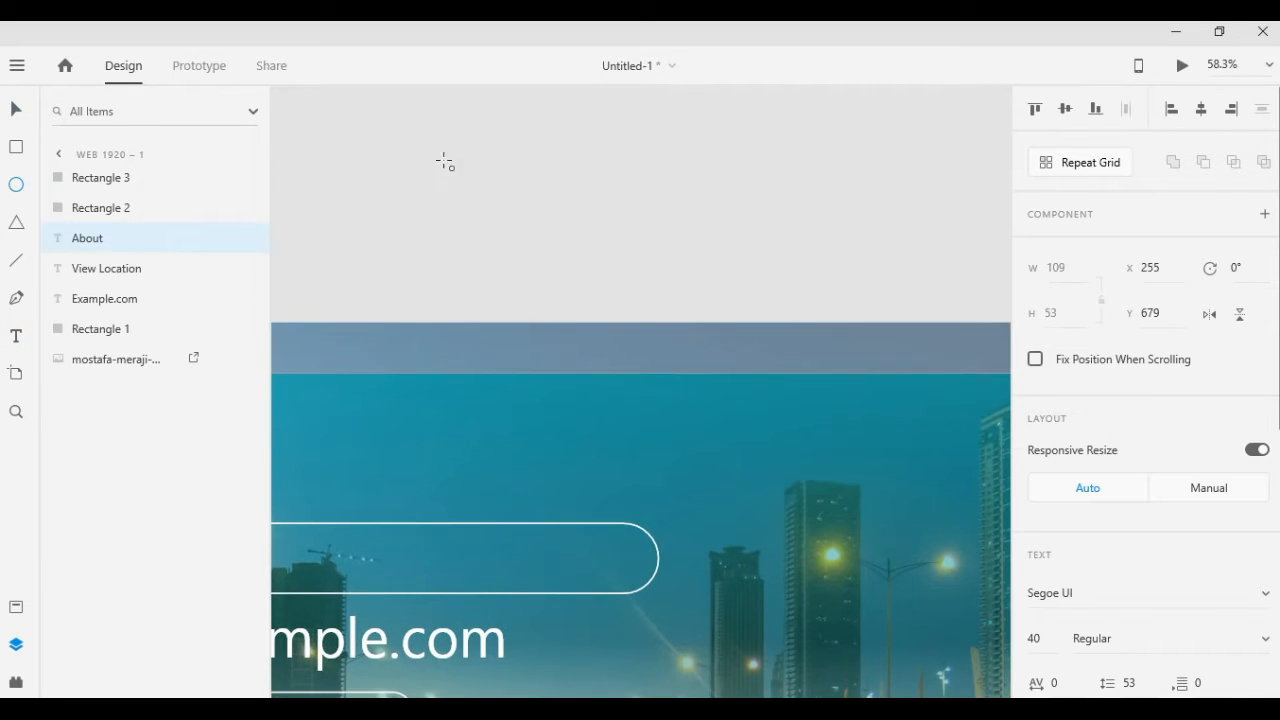
{"action": "left_click_drag", "start_coordinate": [443, 160], "coordinate": [482, 199]}
Draw a diagonal line about 32 by 32 with border size 4 and place it at the circle's lower-right edge
{"action": "key", "text": "l"}
{"action": "left_click_drag", "start_coordinate": [558, 189], "coordinate": [575, 207]}
{"action": "scroll", "coordinate": [1098, 440], "scroll_direction": "down", "scroll_amount": 3}
{"action": "left_click_drag", "start_coordinate": [1098, 438], "coordinate": [1056, 443]}
{"action": "type", "text": "4"}
{"action": "key", "text": "Return"}
{"action": "key", "text": "v"}
{"action": "left_click_drag", "start_coordinate": [565, 199], "coordinate": [489, 211]}
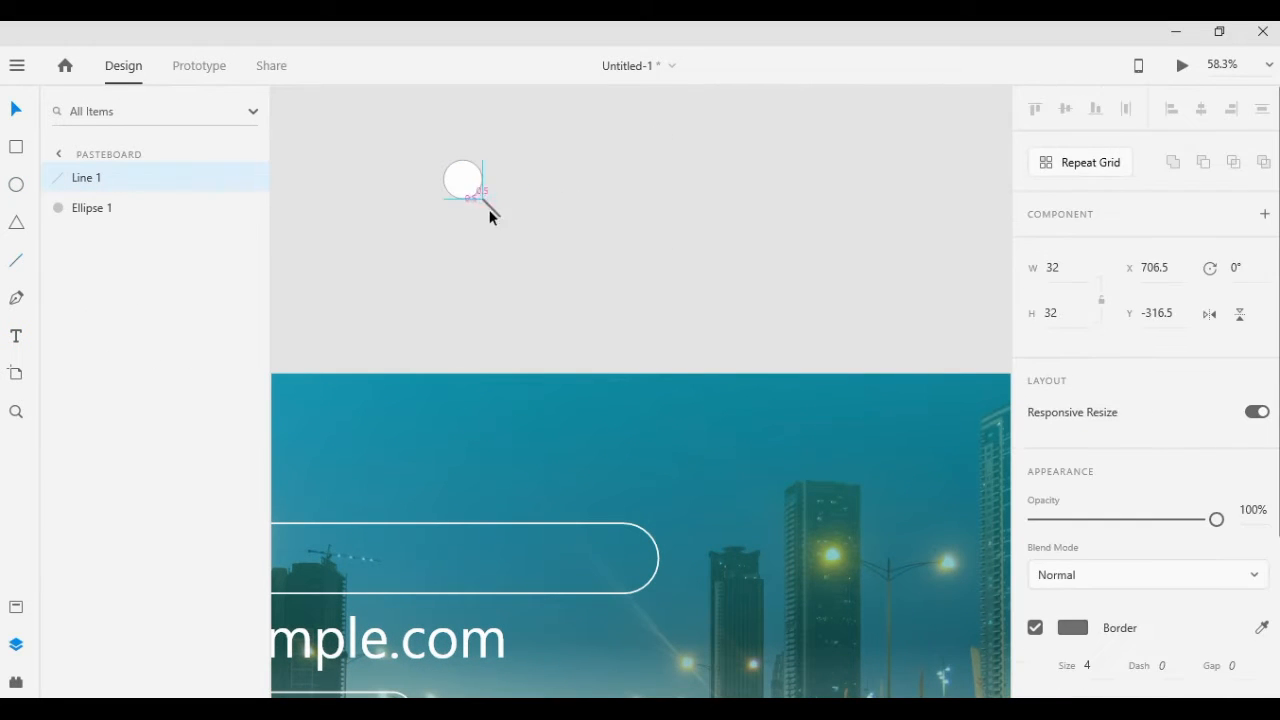
Remove the circle's fill and give it a white border of size 4
{"action": "left_click", "coordinate": [463, 180]}
{"action": "scroll", "coordinate": [1070, 430], "scroll_direction": "down", "scroll_amount": 3}
{"action": "left_click", "coordinate": [1035, 352]}
{"action": "left_click", "coordinate": [1073, 398]}
{"action": "left_click_drag", "start_coordinate": [884, 343], "coordinate": [786, 267]}
{"action": "left_click", "coordinate": [461, 208]}
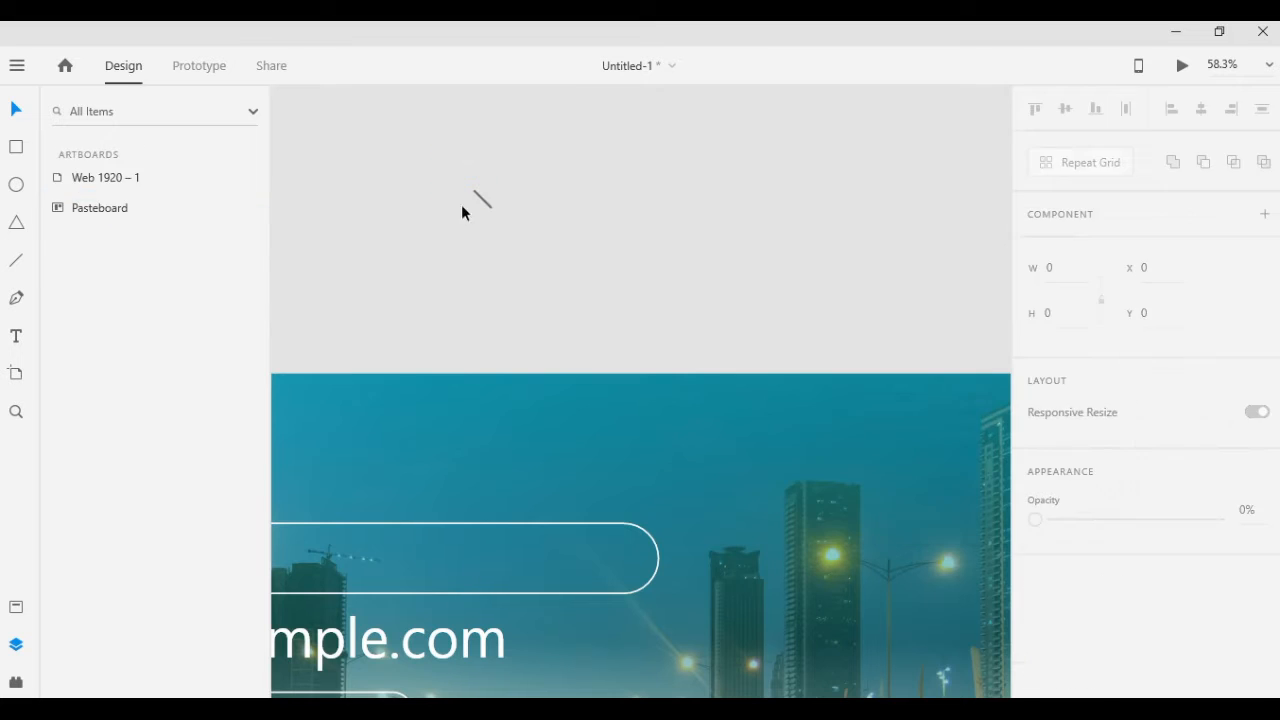
{"action": "left_click", "coordinate": [462, 199]}
{"action": "scroll", "coordinate": [1104, 431], "scroll_direction": "down", "scroll_amount": 3}
{"action": "left_click_drag", "start_coordinate": [1104, 431], "coordinate": [1052, 438]}
{"action": "type", "text": "4"}
Change the diagonal line's border colour to white
{"action": "left_click", "coordinate": [485, 202]}
{"action": "scroll", "coordinate": [1080, 430], "scroll_direction": "down", "scroll_amount": 3}
{"action": "left_click", "coordinate": [1073, 398]}
{"action": "left_click_drag", "start_coordinate": [860, 320], "coordinate": [762, 233]}
Fit the white diagonal line against the circle's lower-right edge to form a magnifying glass
{"action": "scroll", "coordinate": [420, 220], "scroll_direction": "up", "scroll_amount": 3}
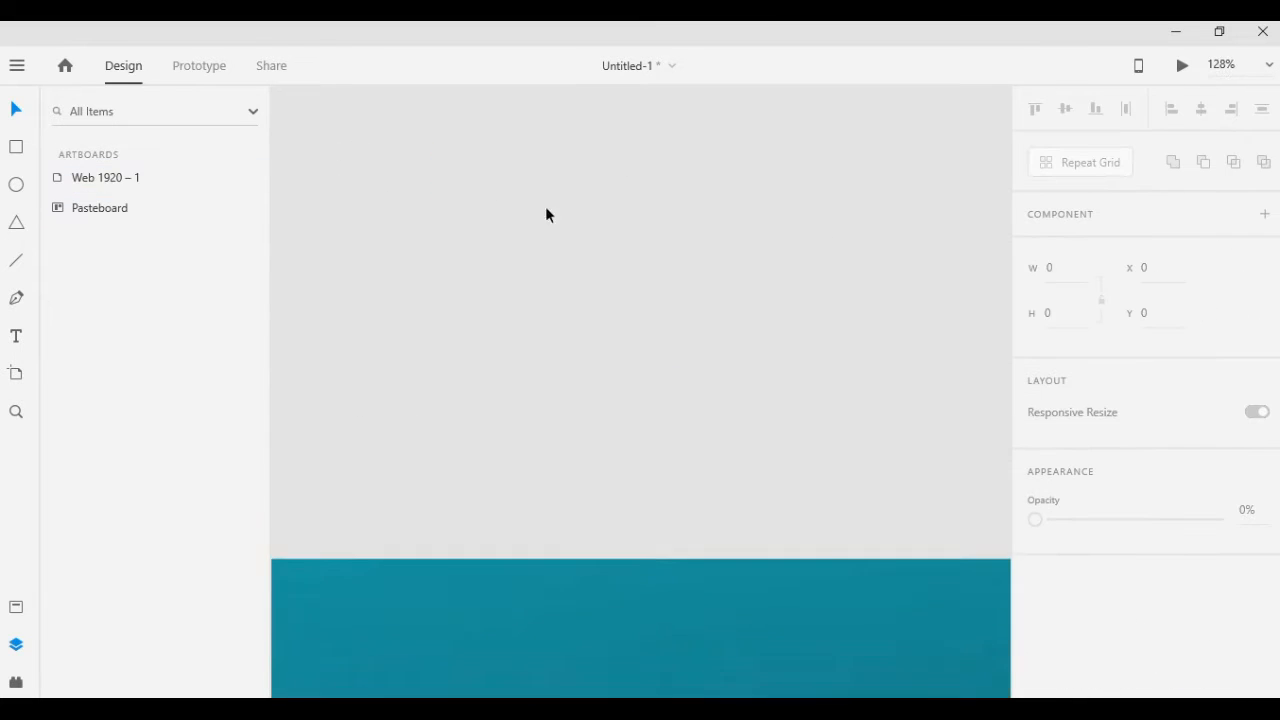
{"action": "scroll", "coordinate": [547, 215], "scroll_direction": "up", "scroll_amount": 1}
{"action": "left_click_drag", "start_coordinate": [598, 294], "coordinate": [601, 298]}
{"action": "left_click", "coordinate": [737, 321]}
{"action": "left_click_drag", "start_coordinate": [737, 321], "coordinate": [487, 187]}
{"action": "scroll", "coordinate": [867, 224], "scroll_direction": "down", "scroll_amount": 5}
{"action": "left_click_drag", "start_coordinate": [867, 224], "coordinate": [663, 141]}
Move the circle and line together into the left end of the large rounded search bar
{"action": "left_click", "coordinate": [582, 154]}
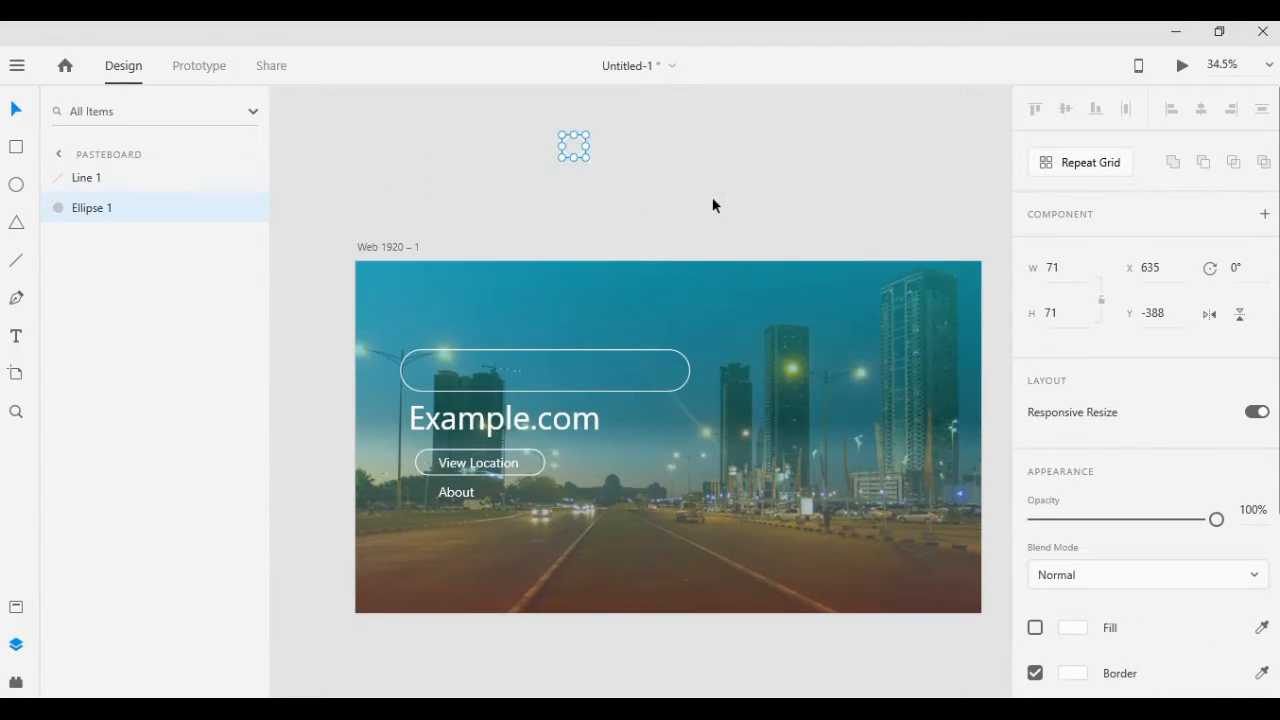
{"action": "left_click_drag", "start_coordinate": [602, 181], "coordinate": [573, 183]}
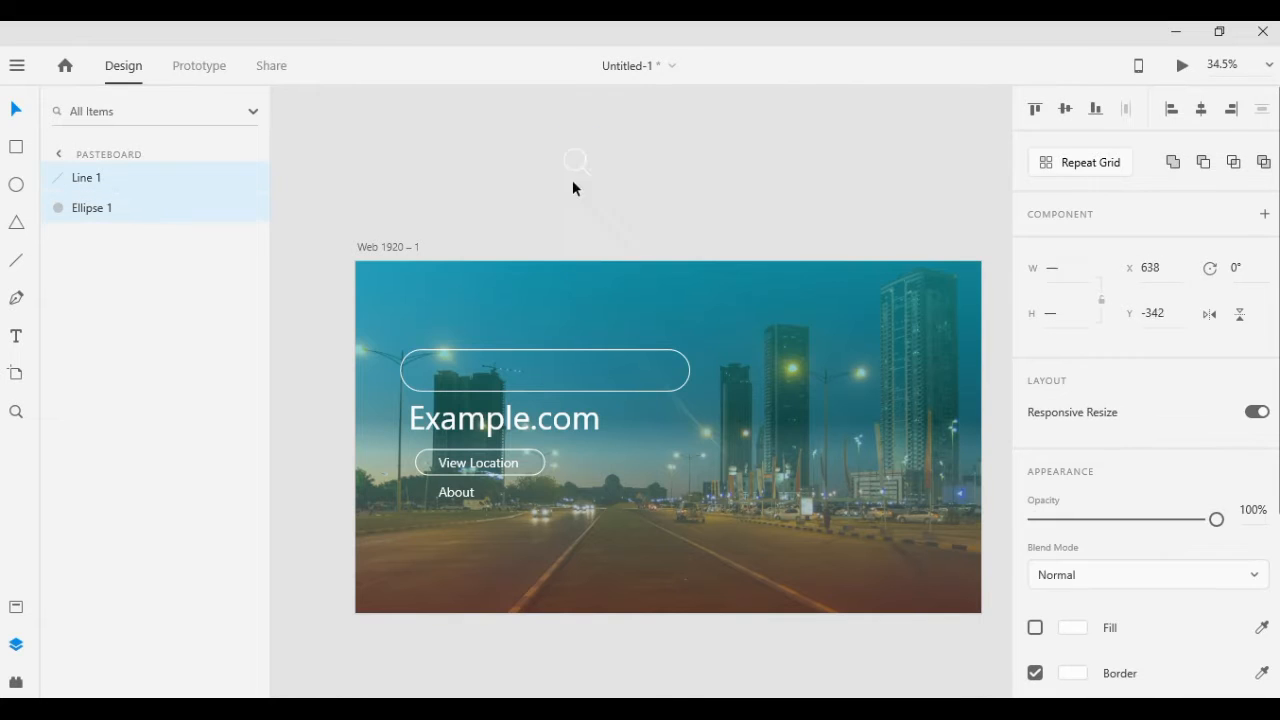
{"action": "left_click_drag", "start_coordinate": [424, 377], "coordinate": [426, 379]}
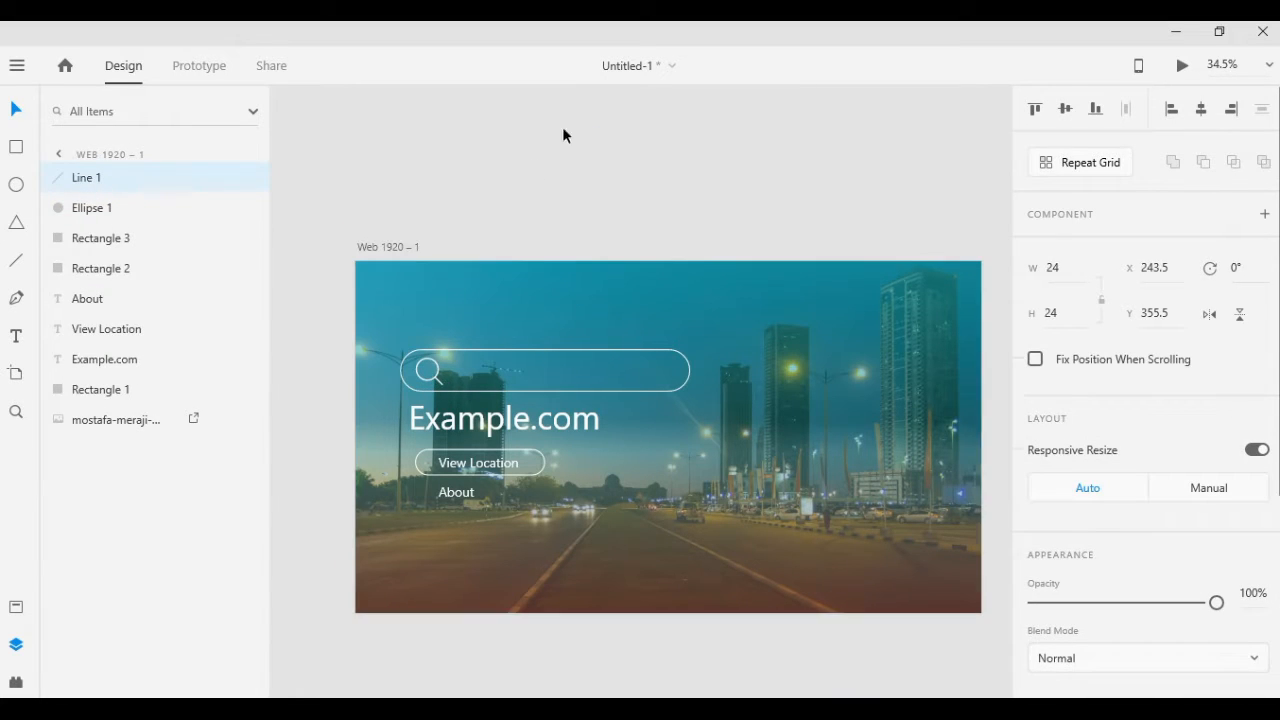
{"action": "left_click", "coordinate": [792, 96]}
Duplicate the View Location label to the artboard's upper area and change the copy's text to "Example Type"
{"action": "scroll", "coordinate": [730, 168], "scroll_direction": "up", "scroll_amount": 5}
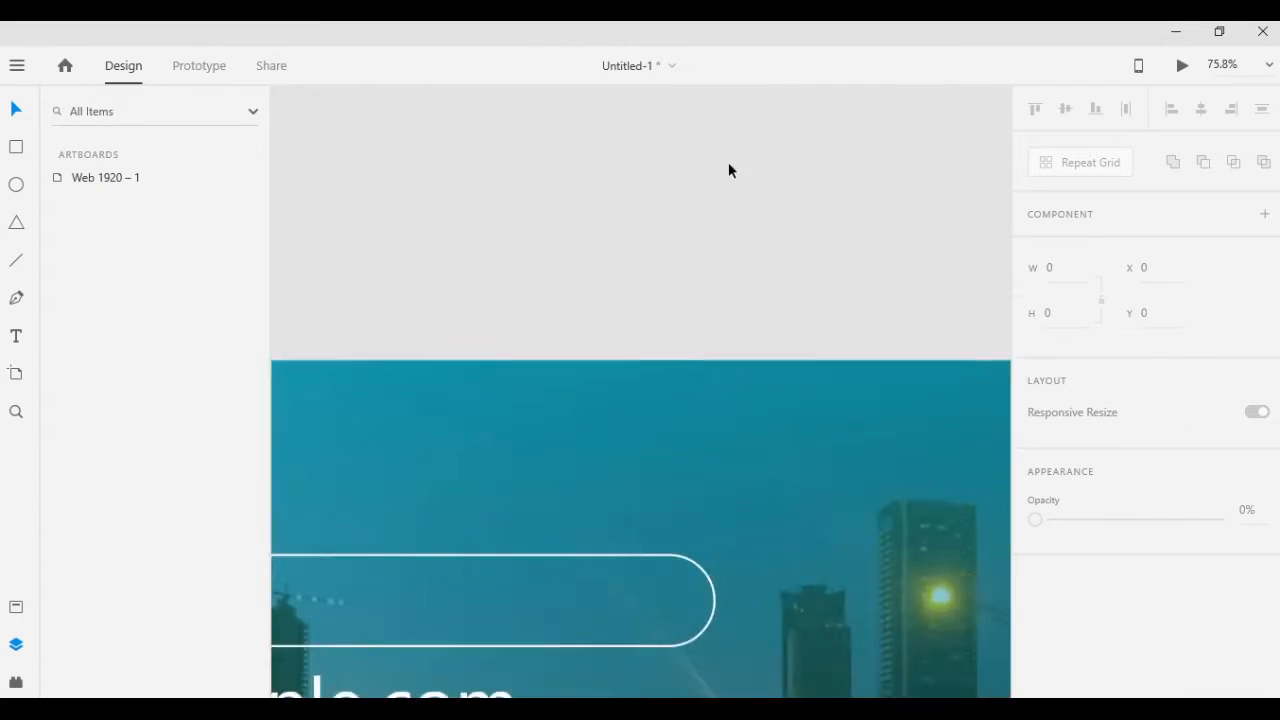
{"action": "scroll", "coordinate": [730, 168], "scroll_direction": "down", "scroll_amount": 3}
{"action": "left_click", "coordinate": [486, 502]}
{"action": "key", "text": "ctrl+d"}
{"action": "left_click_drag", "start_coordinate": [486, 502], "coordinate": [494, 280]}
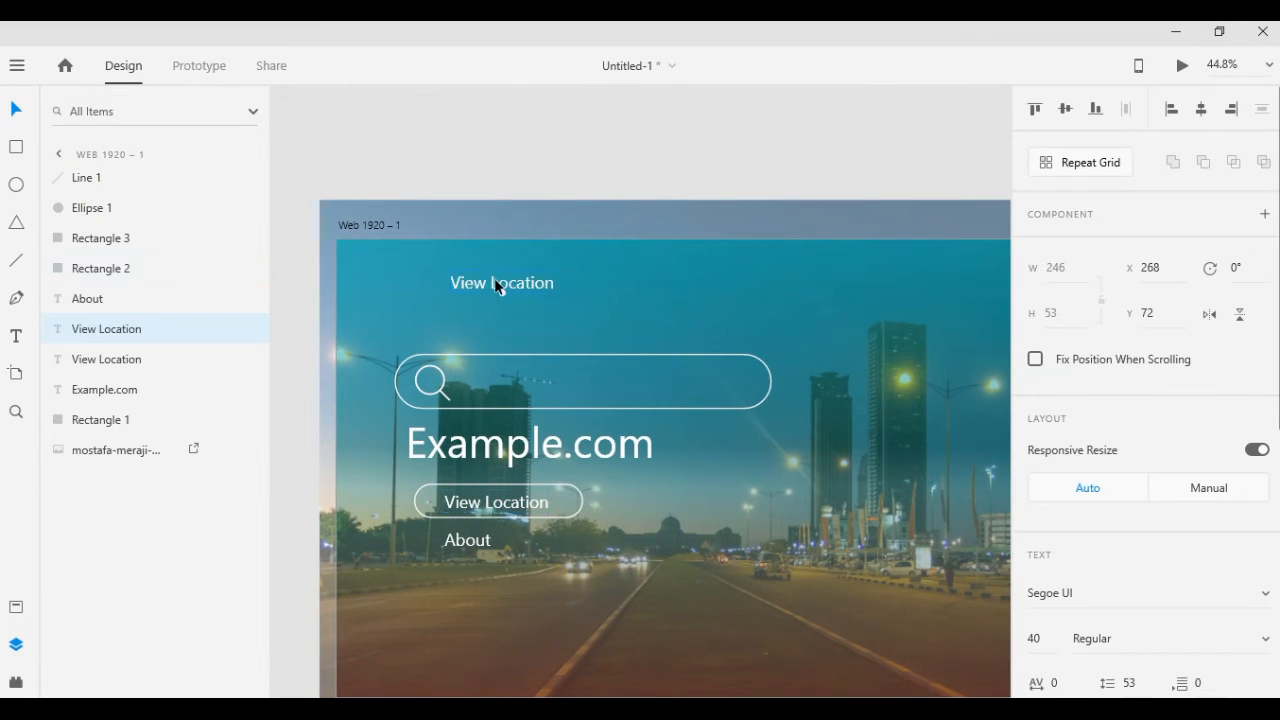
{"action": "double_click", "coordinate": [494, 280]}
{"action": "type", "text": "Example Type"}
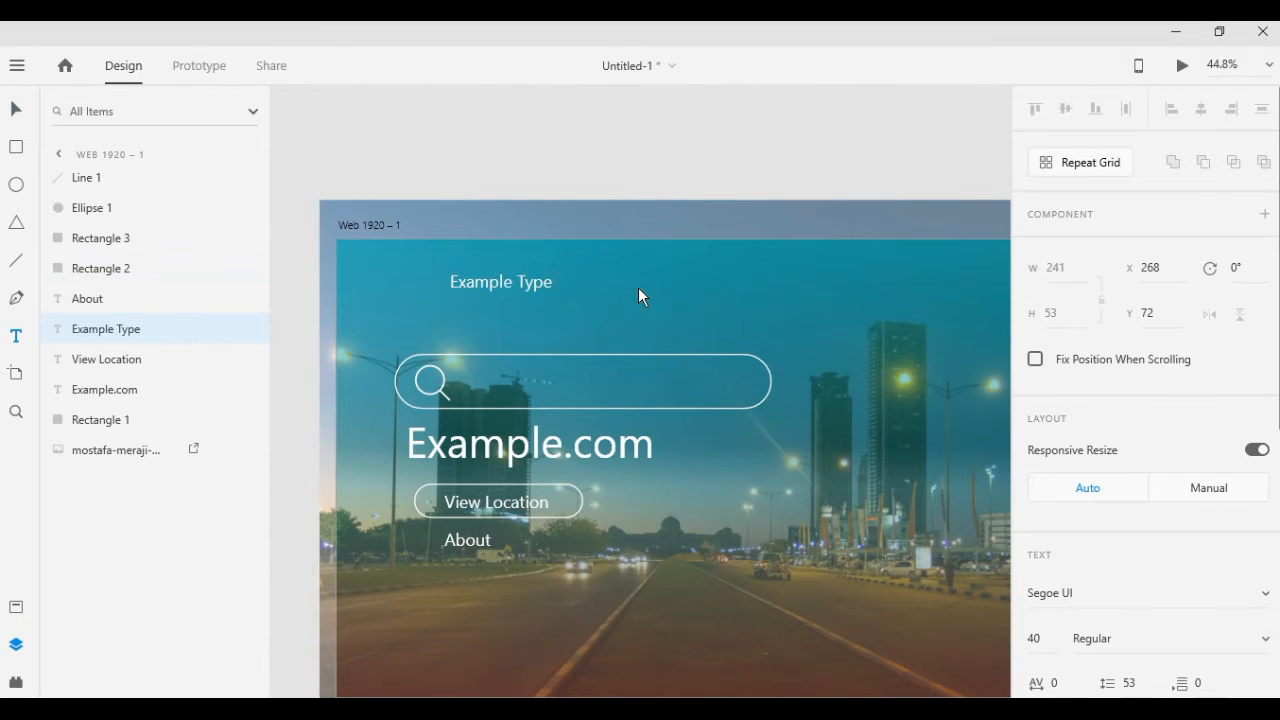
{"action": "key", "text": "BackSpace"}
{"action": "key", "text": "Escape"}
Duplicate the Example Type label to its right and change the copy's text to "Couple"
{"action": "key", "text": "ctrl+d"}
{"action": "left_click_drag", "start_coordinate": [490, 283], "coordinate": [618, 283]}
{"action": "double_click", "coordinate": [631, 284]}
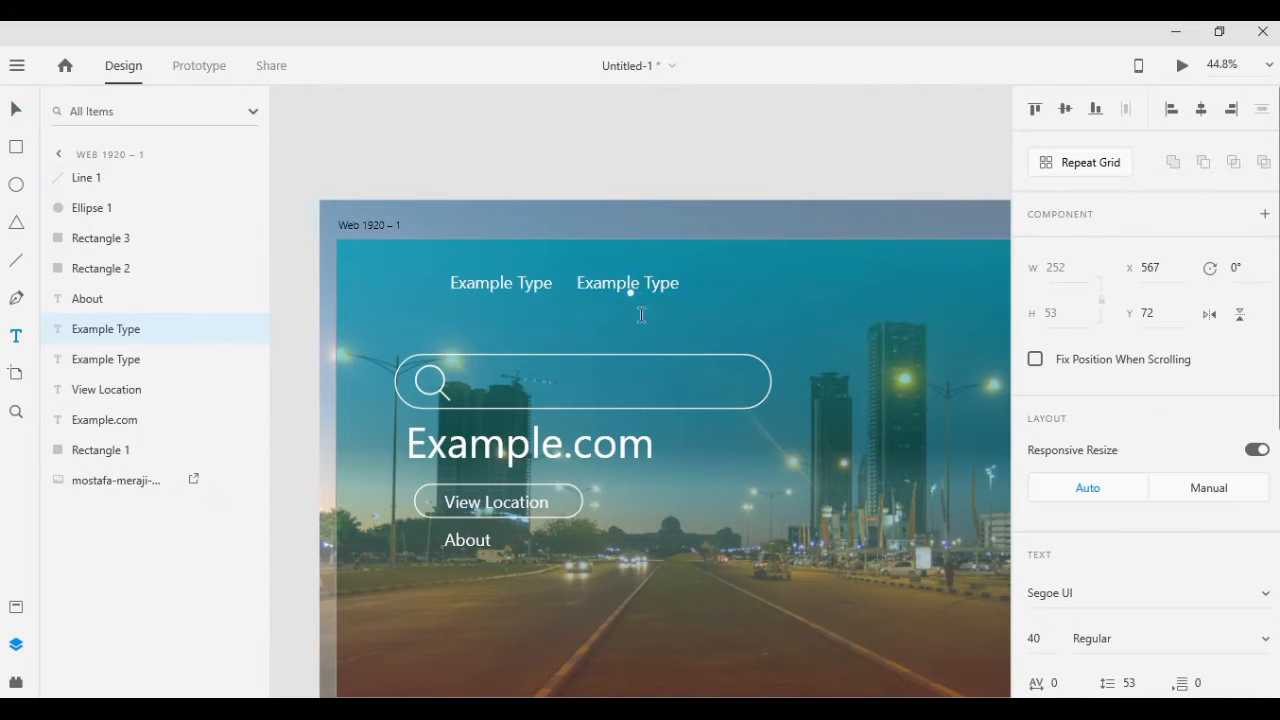
{"action": "type", "text": "Couple"}
{"action": "key", "text": "Escape"}
Try to draw a short diagonal line on the pasteboard above the navigation labels
{"action": "key", "text": "l"}
{"action": "left_click_drag", "start_coordinate": [534, 127], "coordinate": [554, 146]}
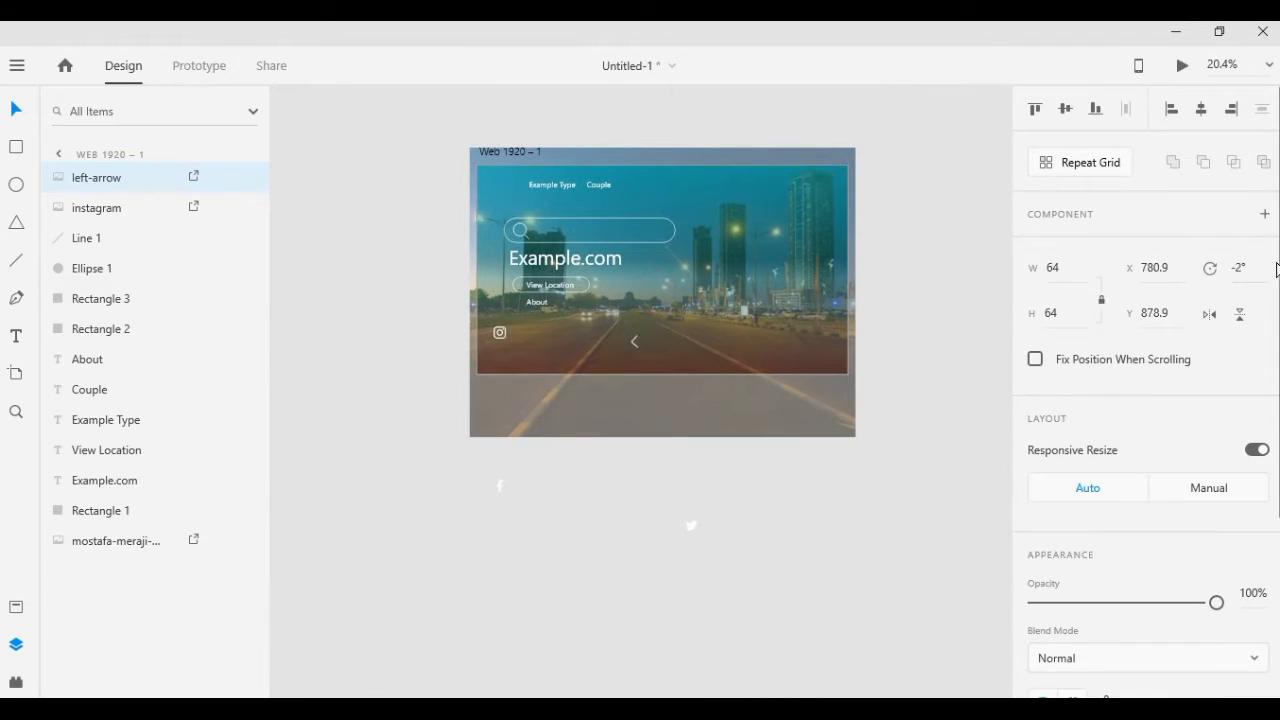
Rotate the left-arrow icon on the artboard to 270°
{"action": "key", "text": "Return"}
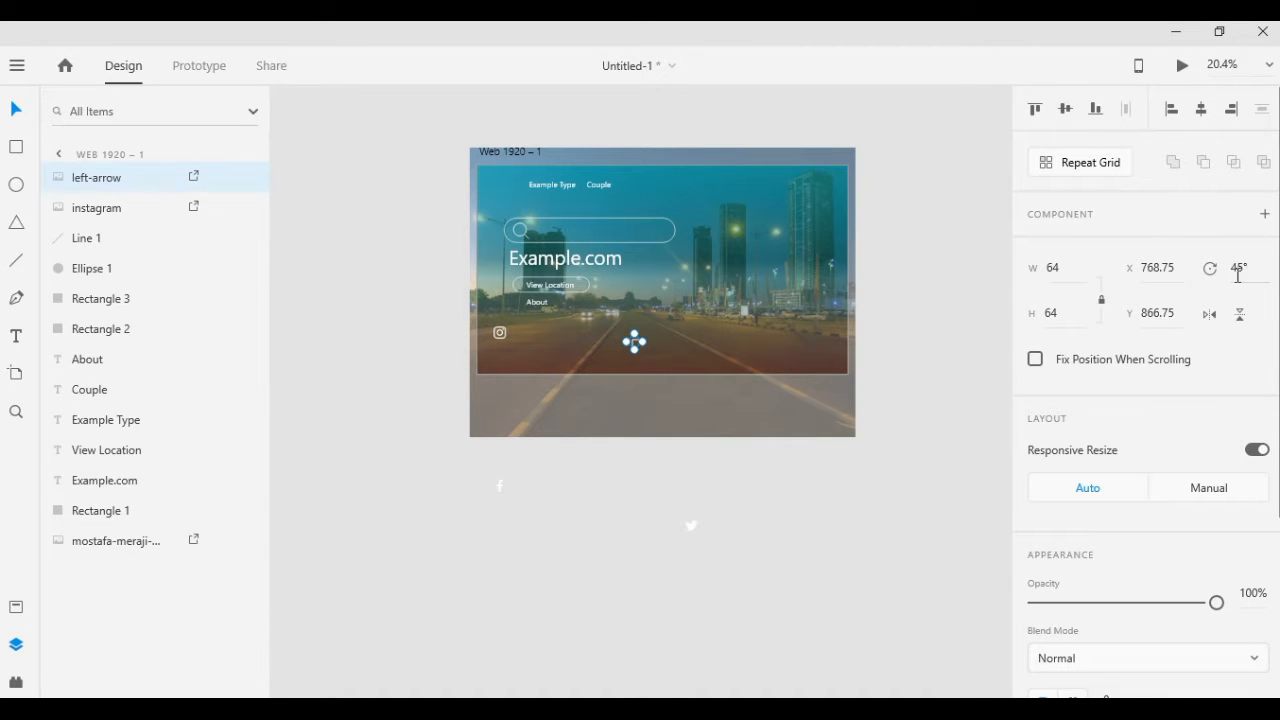
{"action": "type", "text": "270"}
{"action": "key", "text": "Return"}
Move the arrow icon beside the Couple navigation label and shrink it to about 39 by 39
{"action": "scroll", "coordinate": [617, 200], "scroll_direction": "up", "scroll_amount": 5}
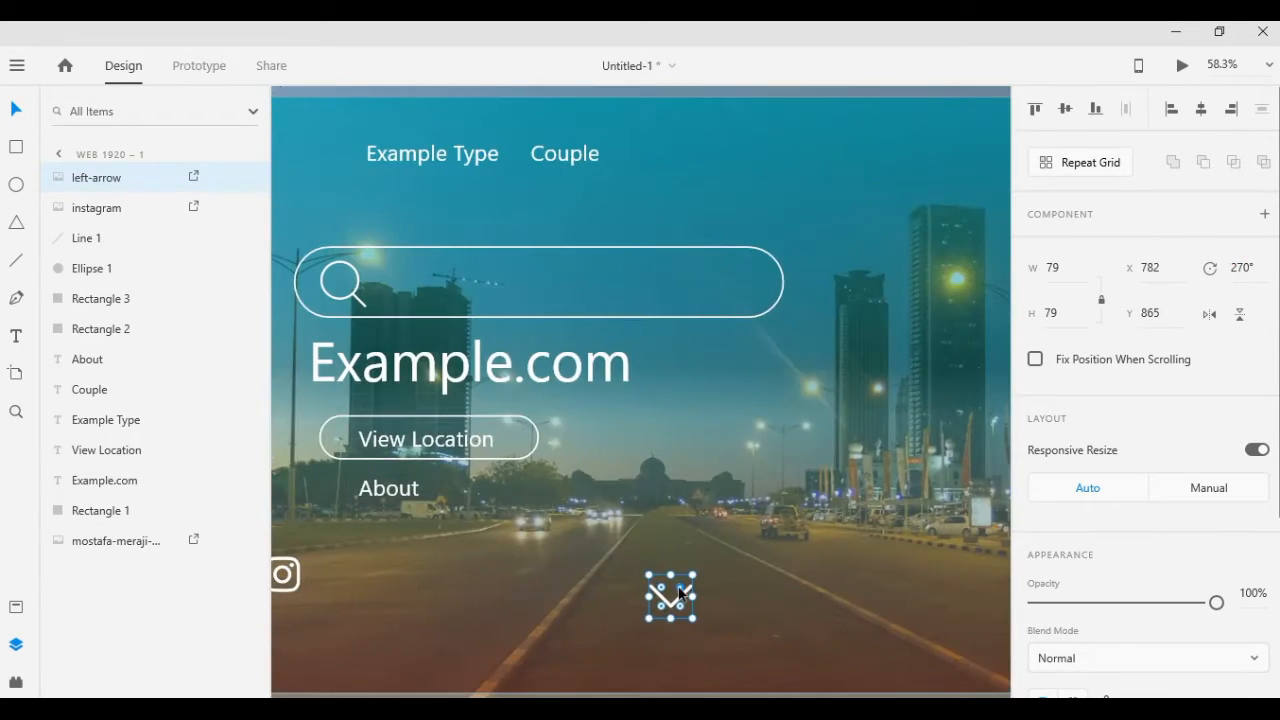
{"action": "left_click_drag", "start_coordinate": [668, 597], "coordinate": [650, 356]}
{"action": "left_click_drag", "start_coordinate": [661, 356], "coordinate": [621, 357]}
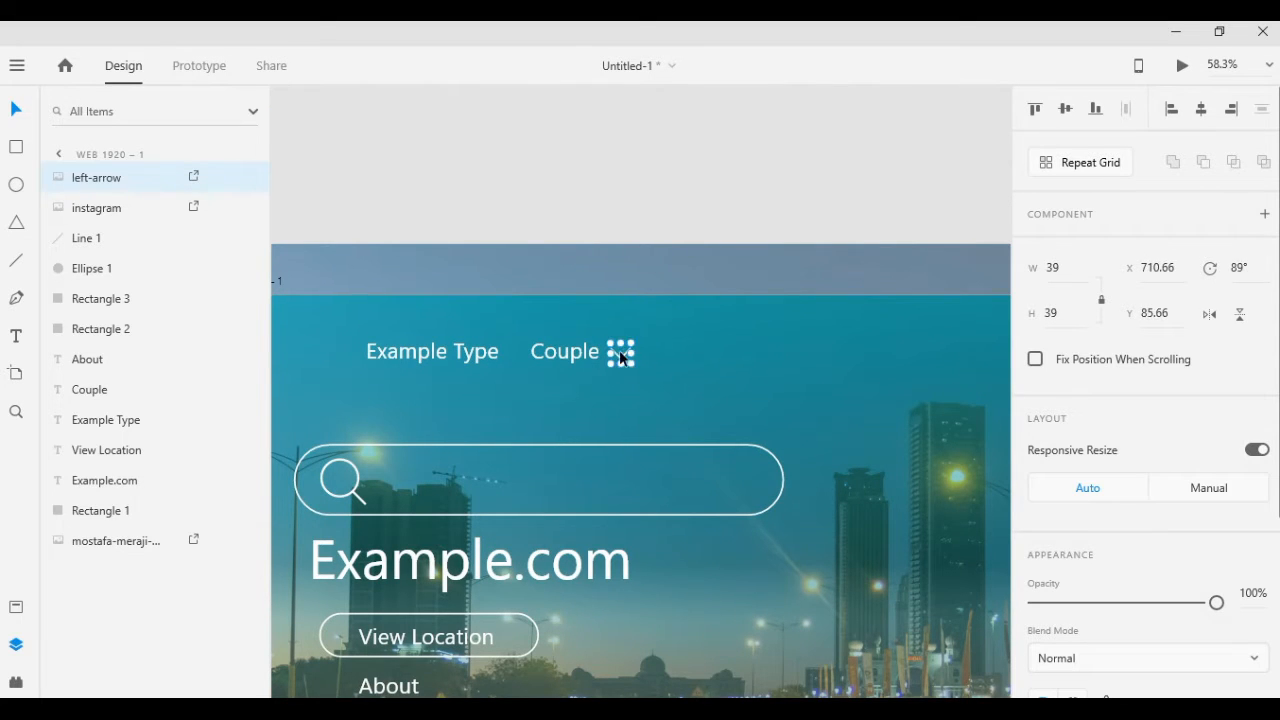
{"action": "left_click_drag", "start_coordinate": [620, 353], "coordinate": [562, 354]}
Duplicate the Couple label and its arrow twice along the navigation row to the right
{"action": "left_click", "coordinate": [565, 356], "text": "shift"}
{"action": "left_click_drag", "start_coordinate": [562, 355], "coordinate": [691, 361]}
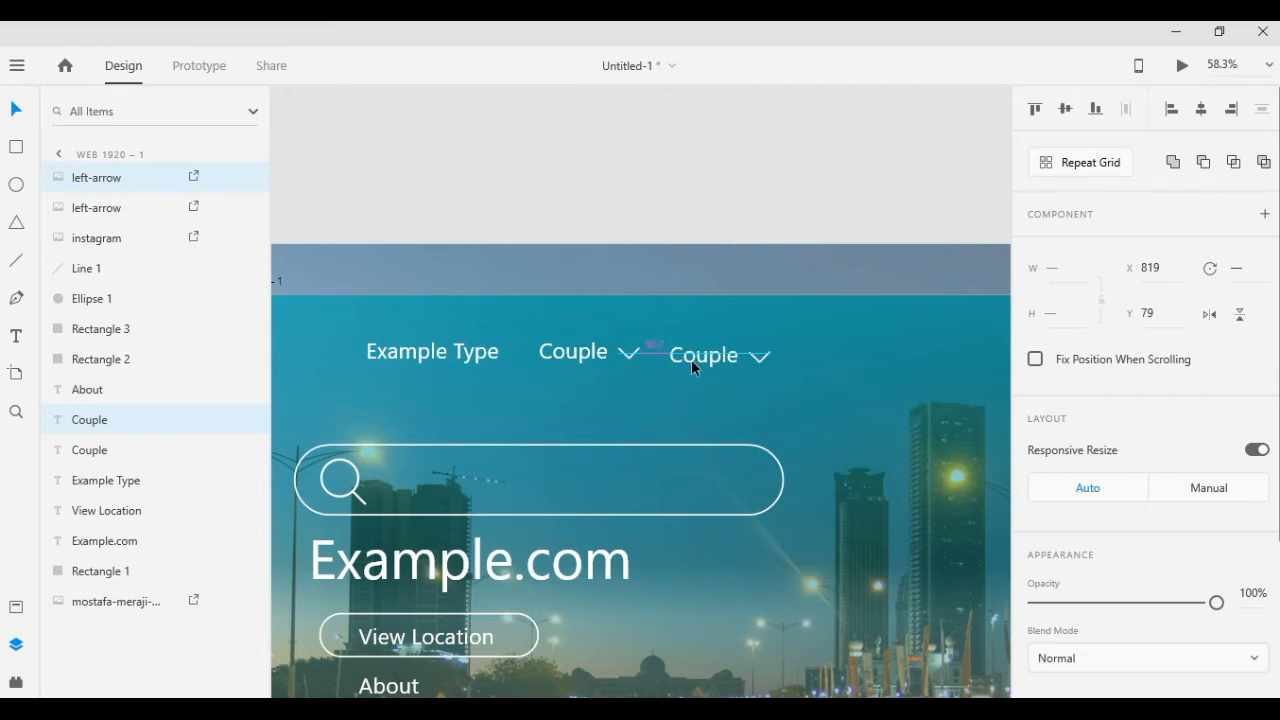
{"action": "key", "text": "ctrl+d"}
Change the middle Couple label's text to "Program Tours"
{"action": "key", "text": "t"}
{"action": "double_click", "coordinate": [705, 356]}
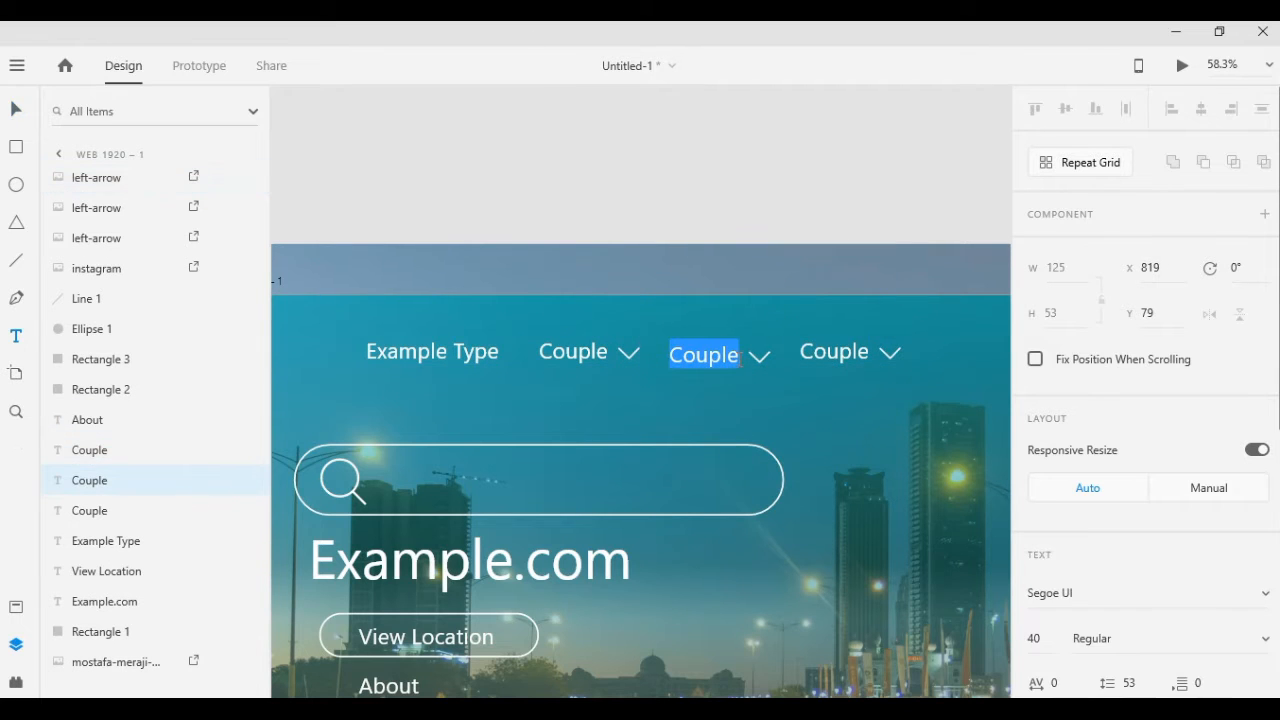
{"action": "type", "text": "Program Tours"}
Move the last Couple label and the arrows right to make room, and align Program Tours with the navigation row
{"action": "left_click", "coordinate": [841, 352]}
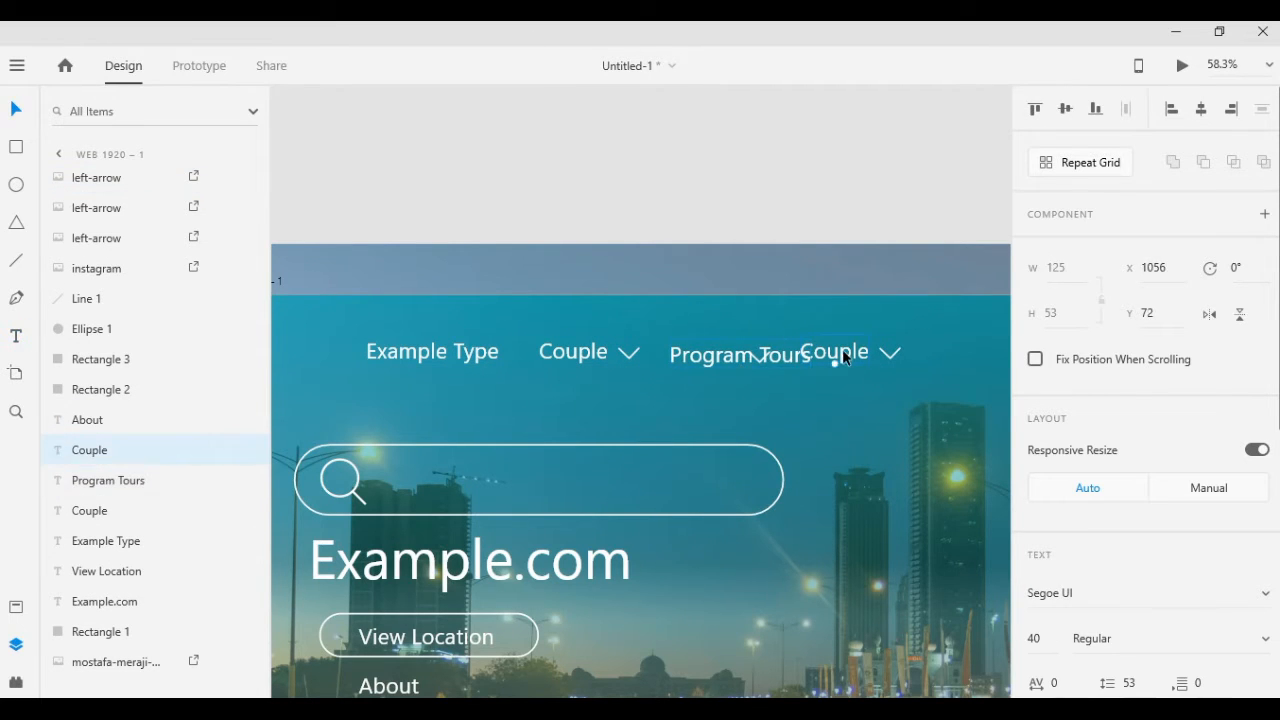
{"action": "left_click", "coordinate": [890, 354], "text": "shift"}
{"action": "left_click_drag", "start_coordinate": [889, 354], "coordinate": [929, 354]}
{"action": "left_click_drag", "start_coordinate": [761, 358], "coordinate": [822, 360]}
{"action": "left_click", "coordinate": [937, 355]}
{"action": "left_click_drag", "start_coordinate": [876, 353], "coordinate": [960, 357]}
{"action": "left_click_drag", "start_coordinate": [709, 360], "coordinate": [714, 356]}
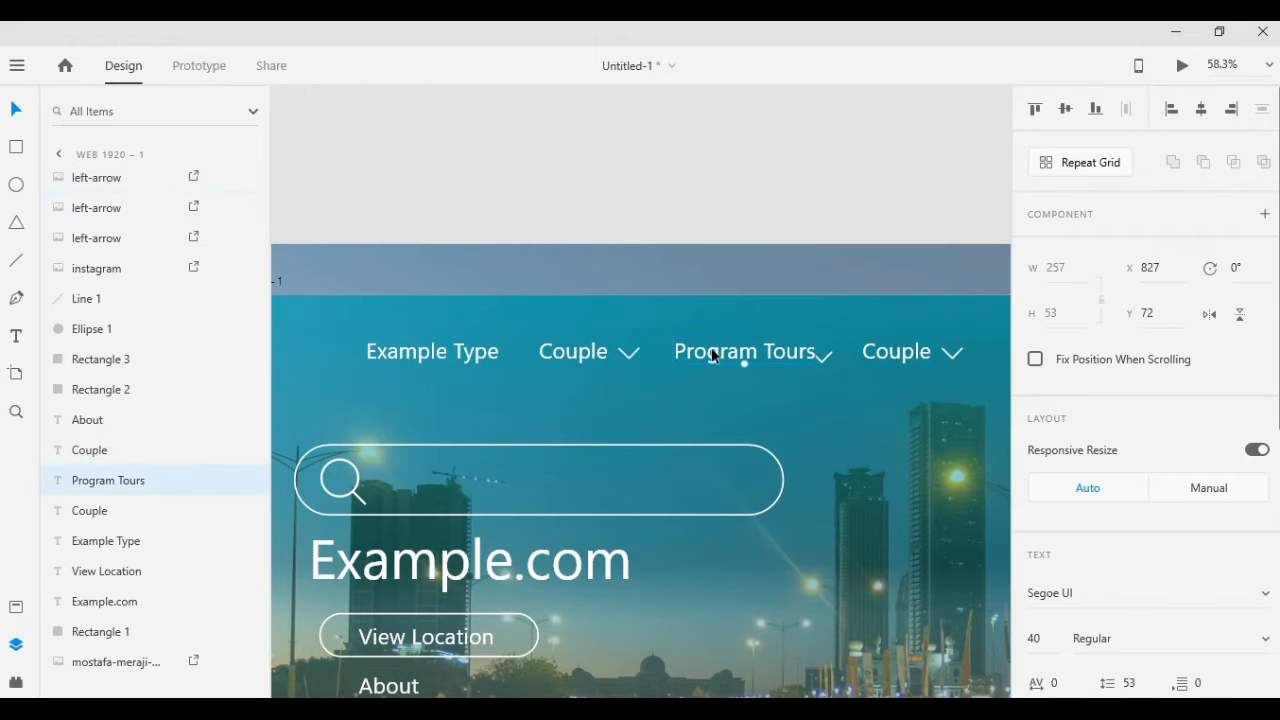
Line up the arrows after the Program Tours label and the last Couple label on the navigation row
{"action": "left_click_drag", "start_coordinate": [822, 358], "coordinate": [909, 354]}
{"action": "left_click_drag", "start_coordinate": [952, 356], "coordinate": [968, 352]}
{"action": "left_click_drag", "start_coordinate": [907, 425], "coordinate": [636, 407]}
{"action": "left_click", "coordinate": [648, 190]}
{"action": "left_click", "coordinate": [696, 335]}
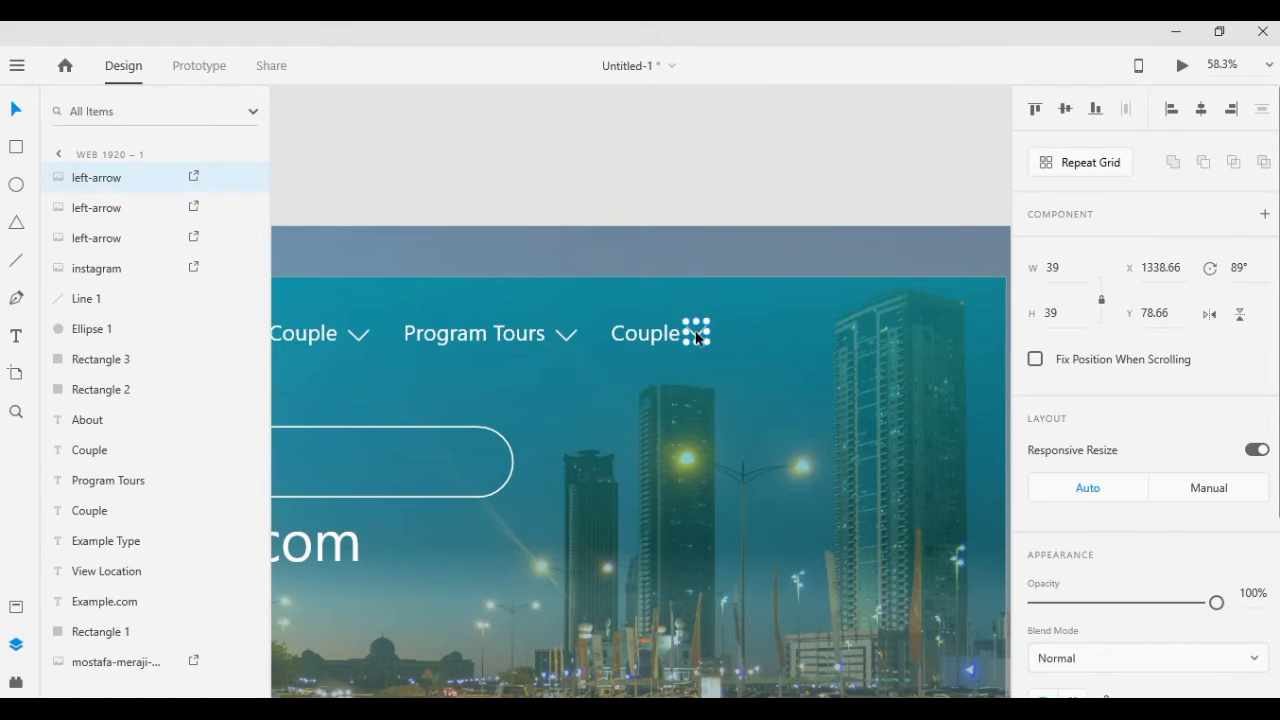
{"action": "left_click_drag", "start_coordinate": [696, 336], "coordinate": [706, 339]}
{"action": "left_click", "coordinate": [620, 180]}
Change the last Couple label to "Set Location" and move its arrow to the end of the new text
{"action": "left_click", "coordinate": [16, 336]}
{"action": "double_click", "coordinate": [682, 339]}
{"action": "type", "text": "Set Location"}
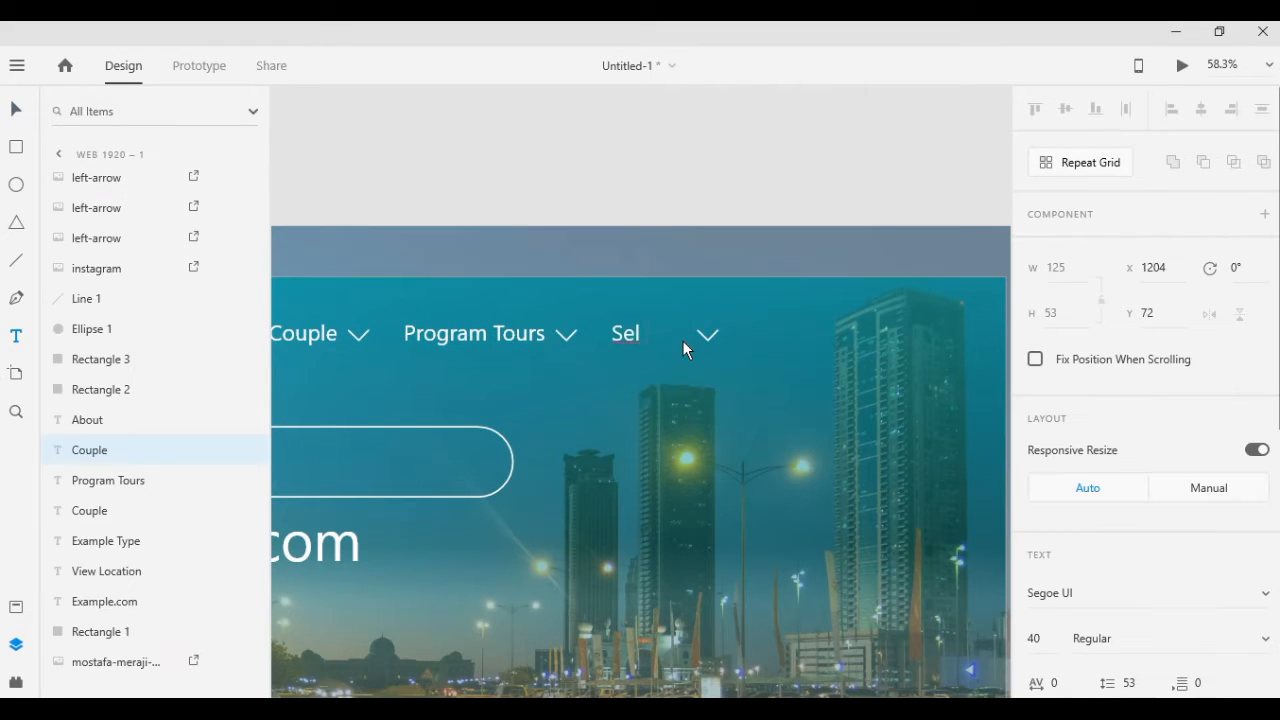
{"action": "key", "text": "Escape"}
{"action": "left_click_drag", "start_coordinate": [707, 336], "coordinate": [752, 337]}
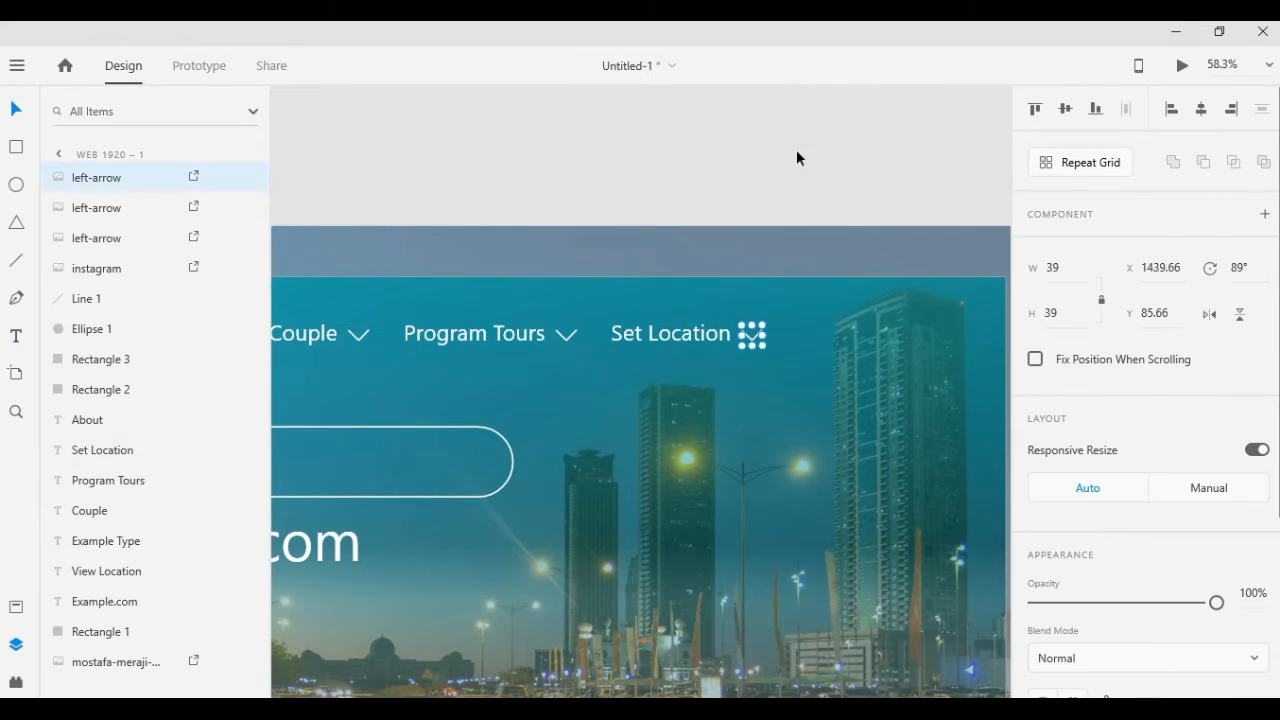
{"action": "left_click", "coordinate": [796, 152]}
Select all navigation labels with their arrows and shift the whole row slightly to the right
{"action": "scroll", "coordinate": [738, 440], "scroll_direction": "down", "scroll_amount": 3}
{"action": "left_click_drag", "start_coordinate": [829, 277], "coordinate": [874, 128]}
{"action": "left_click", "coordinate": [515, 244]}
{"action": "left_click", "coordinate": [588, 245], "text": "shift"}
{"action": "left_click", "coordinate": [611, 246], "text": "shift"}
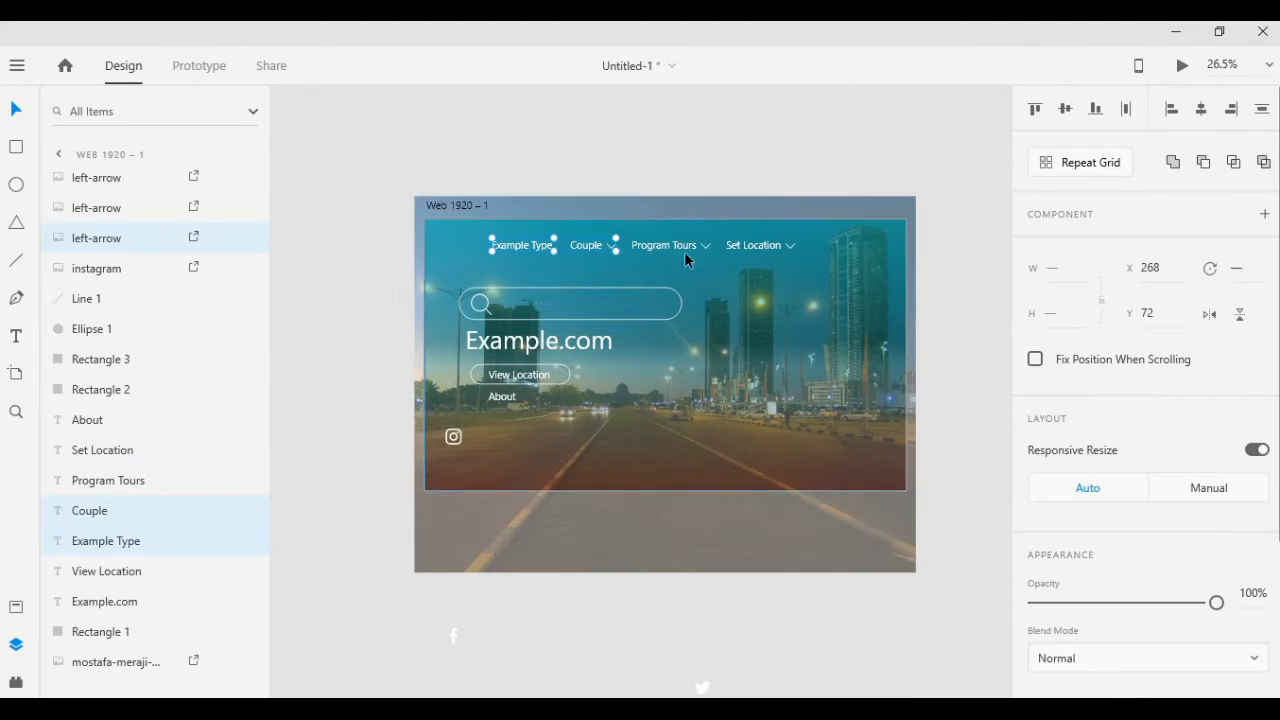
{"action": "left_click", "coordinate": [682, 246], "text": "shift"}
{"action": "left_click", "coordinate": [706, 246], "text": "shift"}
{"action": "left_click", "coordinate": [753, 245], "text": "shift"}
{"action": "left_click", "coordinate": [790, 246], "text": "shift"}
{"action": "left_click_drag", "start_coordinate": [729, 244], "coordinate": [751, 245]}
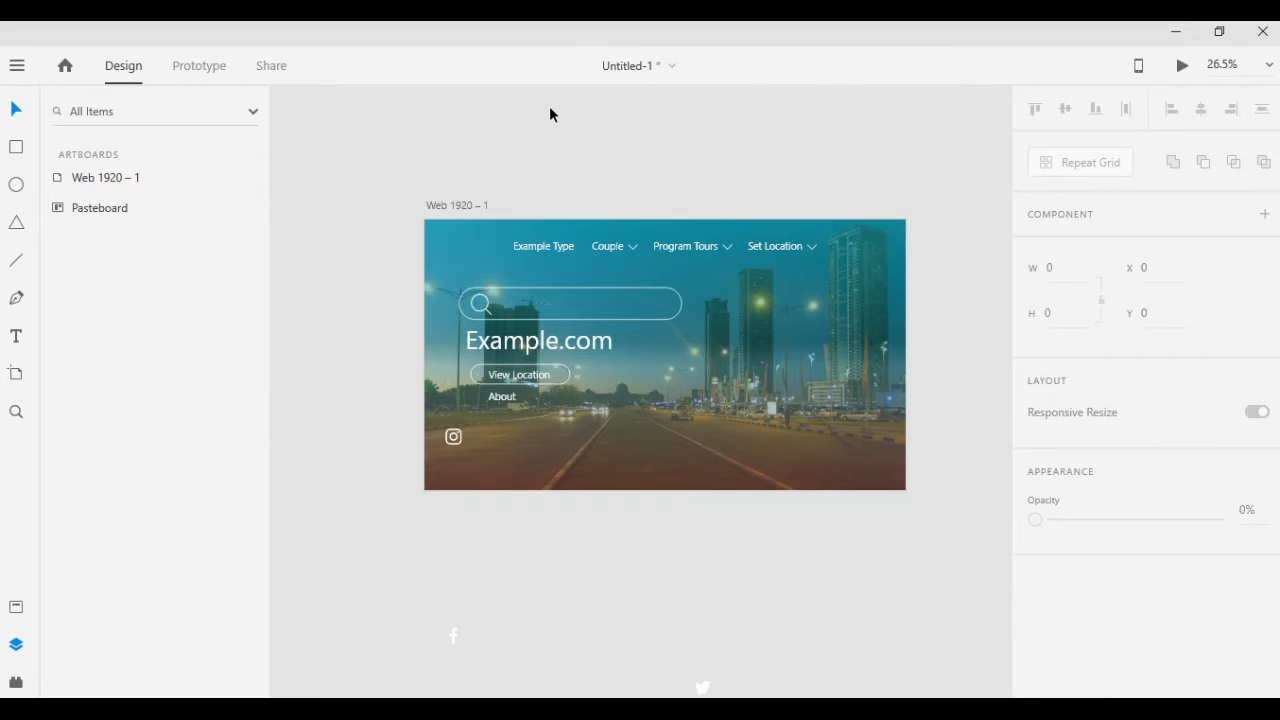
Move the Facebook icon onto the artboard beside the Instagram icon, enlarge it and set its rotation to 0°
{"action": "scroll", "coordinate": [549, 108], "scroll_direction": "down", "scroll_amount": 1}
{"action": "left_click", "coordinate": [455, 565]}
{"action": "left_click_drag", "start_coordinate": [456, 568], "coordinate": [483, 369]}
{"action": "left_click_drag", "start_coordinate": [487, 416], "coordinate": [497, 413]}
{"action": "left_click", "coordinate": [1243, 268]}
{"action": "type", "text": "0"}
{"action": "key", "text": "Return"}
{"action": "left_click", "coordinate": [508, 436]}
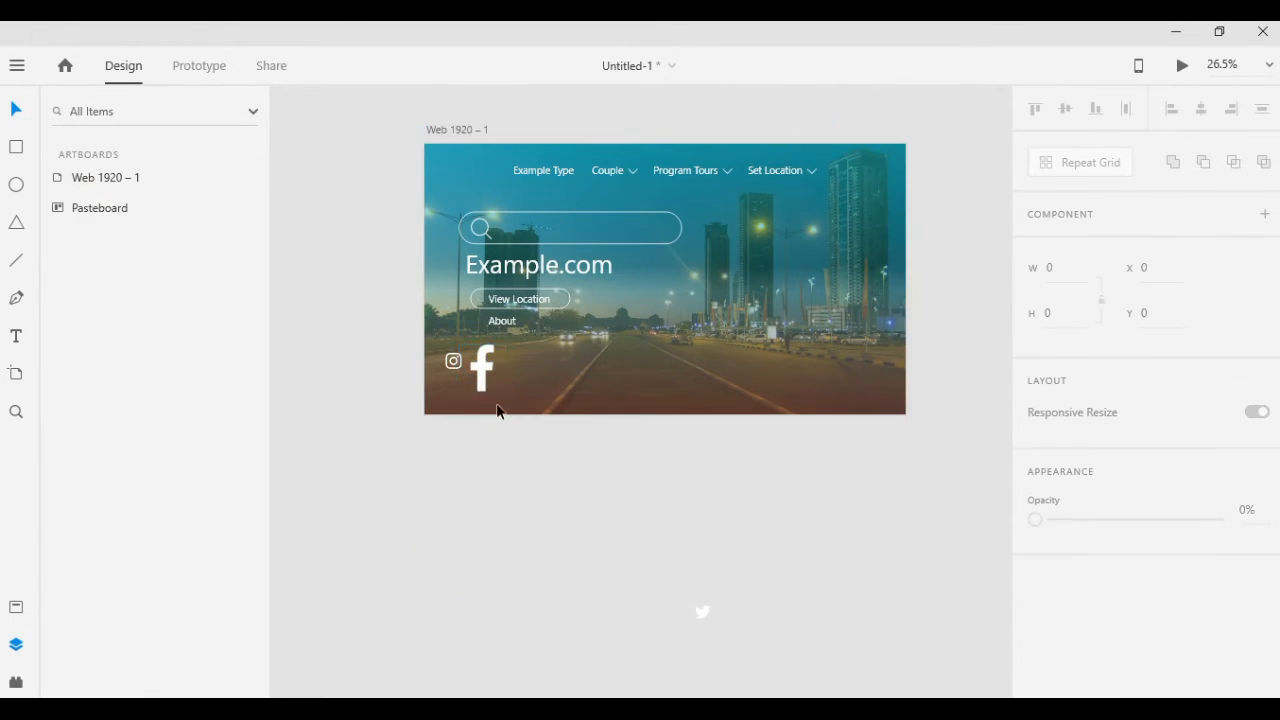
Shrink the Facebook icon and place it above the Instagram icon, and move the Twitter icon below the Instagram icon
{"action": "left_click", "coordinate": [482, 370]}
{"action": "left_click_drag", "start_coordinate": [482, 370], "coordinate": [453, 340]}
{"action": "left_click", "coordinate": [586, 631]}
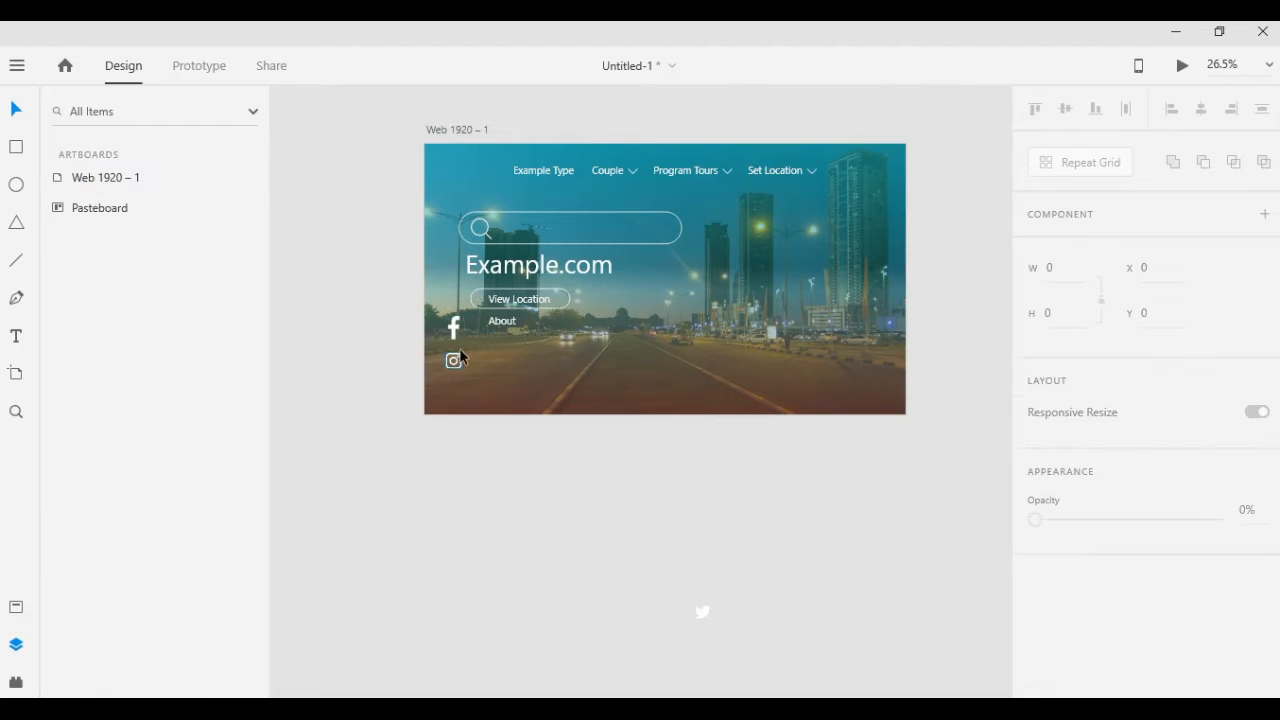
{"action": "left_click", "coordinate": [705, 614]}
{"action": "left_click_drag", "start_coordinate": [705, 614], "coordinate": [452, 389]}
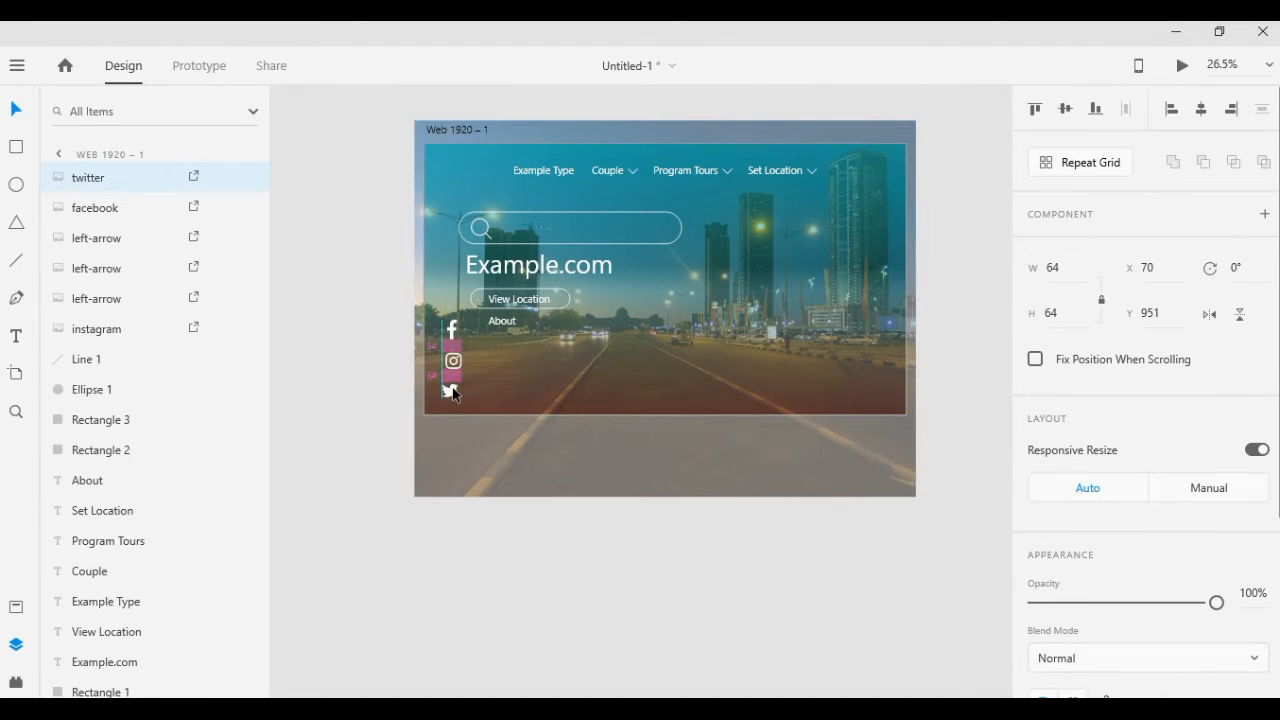
{"action": "left_click", "coordinate": [392, 385]}
Try to shift the search bar, heading, View Location button and About label together as one selection
{"action": "left_click", "coordinate": [516, 295]}
{"action": "left_click", "coordinate": [512, 308]}
{"action": "left_click", "coordinate": [505, 321], "text": "shift"}
{"action": "left_click", "coordinate": [520, 298], "text": "shift"}
{"action": "left_click", "coordinate": [535, 268], "text": "shift"}
{"action": "left_click", "coordinate": [551, 244], "text": "shift"}
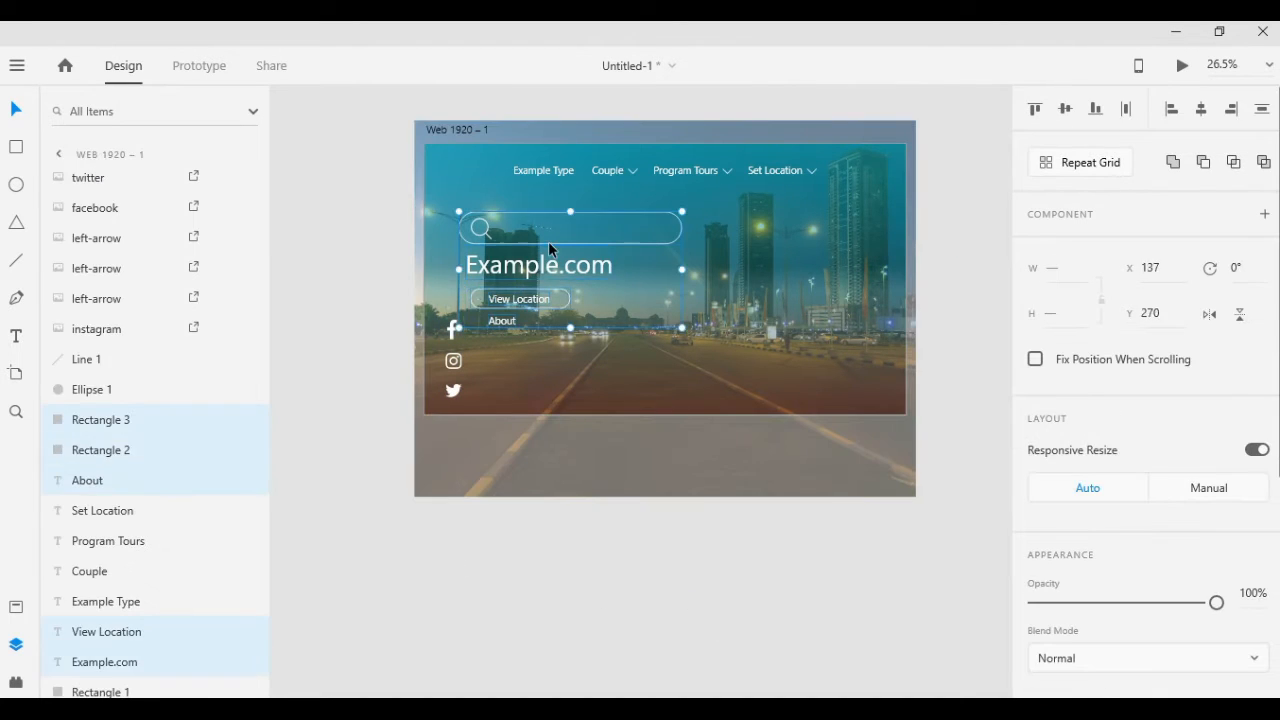
{"action": "left_click", "coordinate": [488, 235], "text": "shift"}
{"action": "left_click", "coordinate": [610, 297], "text": "shift"}
{"action": "left_click", "coordinate": [392, 385]}
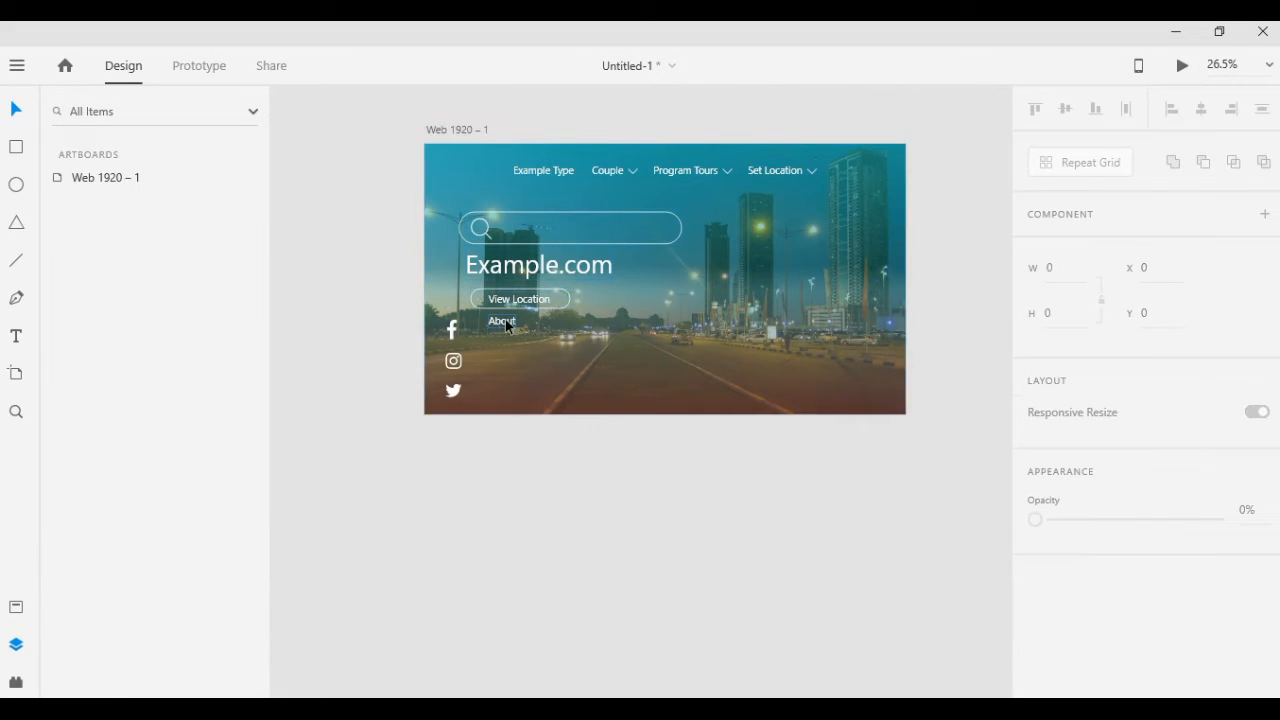
{"action": "left_click", "coordinate": [505, 321]}
{"action": "left_click", "coordinate": [525, 304], "text": "shift"}
{"action": "left_click", "coordinate": [525, 308], "text": "shift"}
{"action": "left_click", "coordinate": [536, 268], "text": "shift"}
{"action": "left_click", "coordinate": [545, 244], "text": "shift"}
{"action": "left_click", "coordinate": [488, 236], "text": "shift"}
{"action": "left_click_drag", "start_coordinate": [544, 235], "coordinate": [539, 235]}
{"action": "left_click", "coordinate": [532, 602]}
Scale down the stacked Facebook, Instagram and Twitter icons and set them closer to the artboard's lower-left corner
{"action": "left_click", "coordinate": [452, 331]}
{"action": "left_click", "coordinate": [454, 361], "text": "shift"}
{"action": "left_click", "coordinate": [454, 394], "text": "shift"}
Shift the search bar, heading, View Location button and About label right and slightly down, and shorten the search bar
{"action": "left_click_drag", "start_coordinate": [502, 321], "coordinate": [505, 321]}
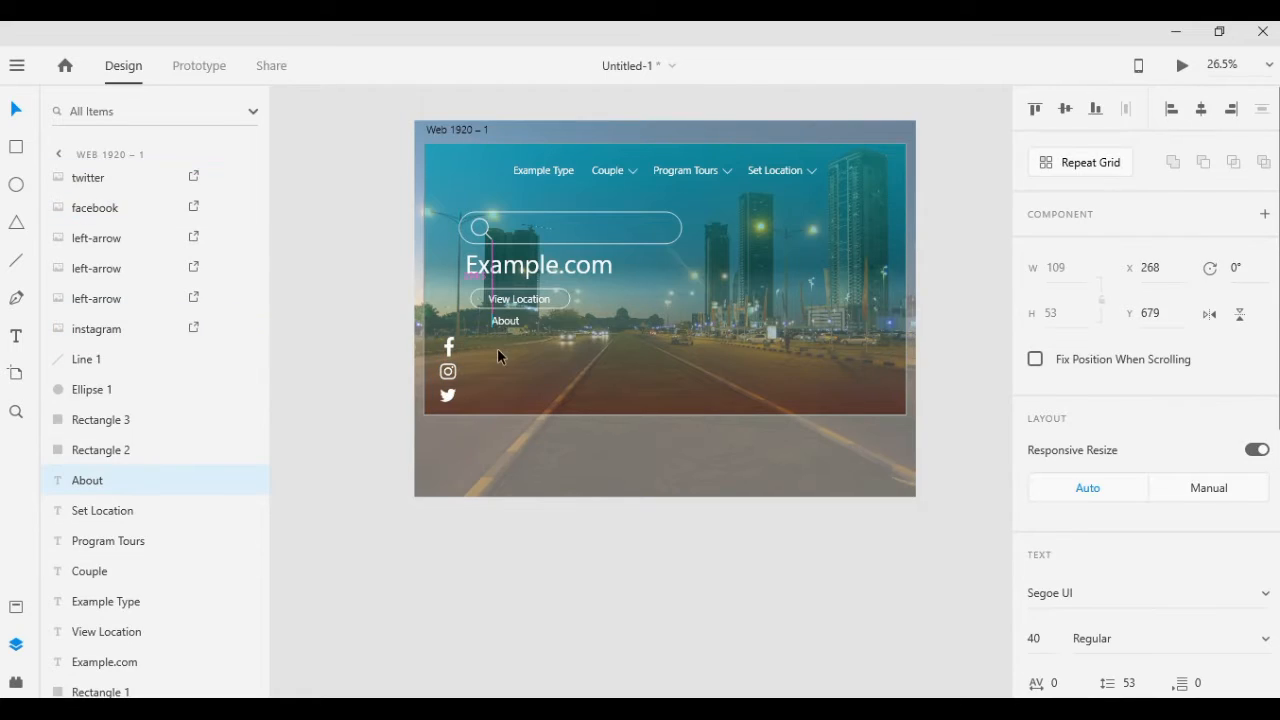
{"action": "left_click_drag", "start_coordinate": [580, 463], "coordinate": [536, 248]}
{"action": "left_click", "coordinate": [631, 604]}
{"action": "left_click", "coordinate": [670, 235]}
{"action": "left_click_drag", "start_coordinate": [708, 217], "coordinate": [662, 223]}
{"action": "left_click", "coordinate": [640, 560]}
Adjust the position of the magnifier icon's circle and handle inside the shortened search bar
{"action": "left_click", "coordinate": [513, 240]}
{"action": "left_click", "coordinate": [514, 238], "text": "shift"}
{"action": "left_click", "coordinate": [513, 237], "text": "shift"}
{"action": "left_click_drag", "start_coordinate": [514, 237], "coordinate": [511, 237]}
{"action": "key", "text": "Escape"}
{"action": "left_click", "coordinate": [514, 242]}
{"action": "key", "text": "Escape"}
{"action": "left_click", "coordinate": [513, 243]}
{"action": "left_click", "coordinate": [511, 240], "text": "shift"}
{"action": "key", "text": "Escape"}
{"action": "left_click", "coordinate": [512, 243]}
{"action": "left_click", "coordinate": [511, 241], "text": "shift"}
{"action": "left_click", "coordinate": [603, 529]}
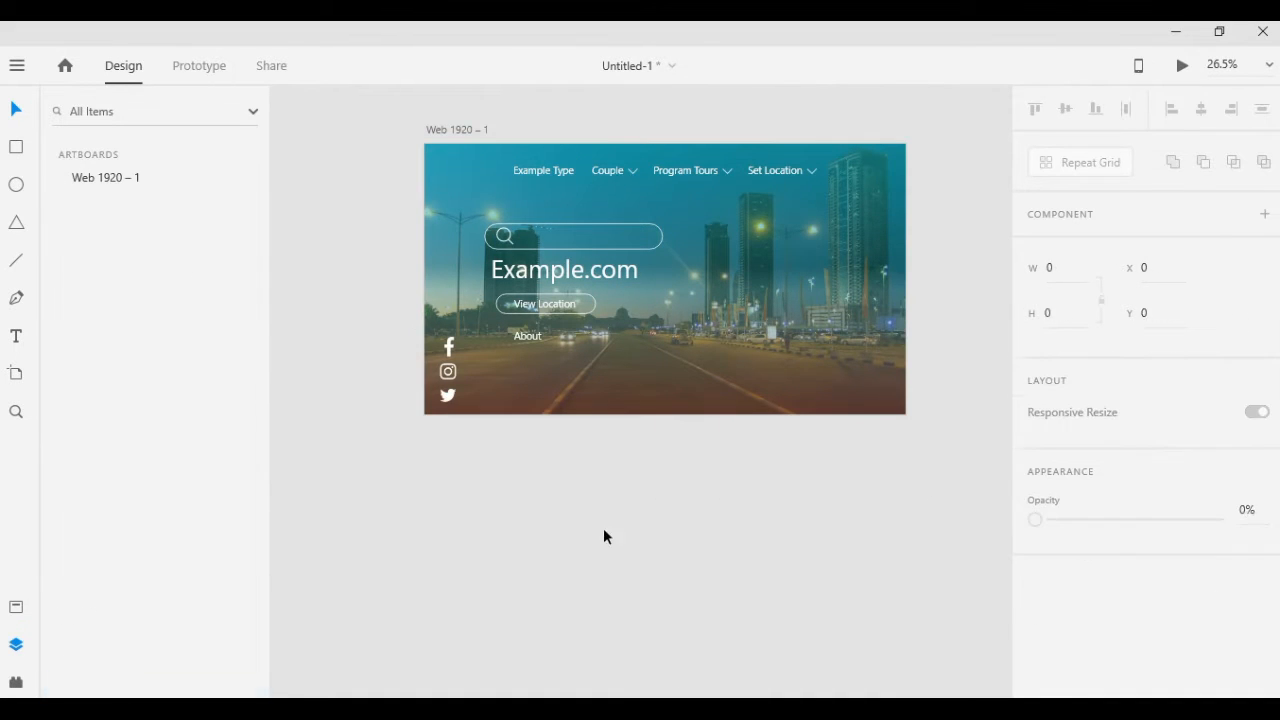
Paste the "Lorem Ipsum is simply dummy text" paragraph as a text object below the About label
{"action": "left_click", "coordinate": [513, 354]}
{"action": "key", "text": "Escape"}
{"action": "left_click", "coordinate": [514, 358]}
{"action": "key", "text": "ctrl+v"}
{"action": "left_click", "coordinate": [17, 110]}
Move the search bar, heading, View Location button, About label and paragraph up, and nudge the paragraph left
{"action": "left_click", "coordinate": [509, 246], "text": "shift"}
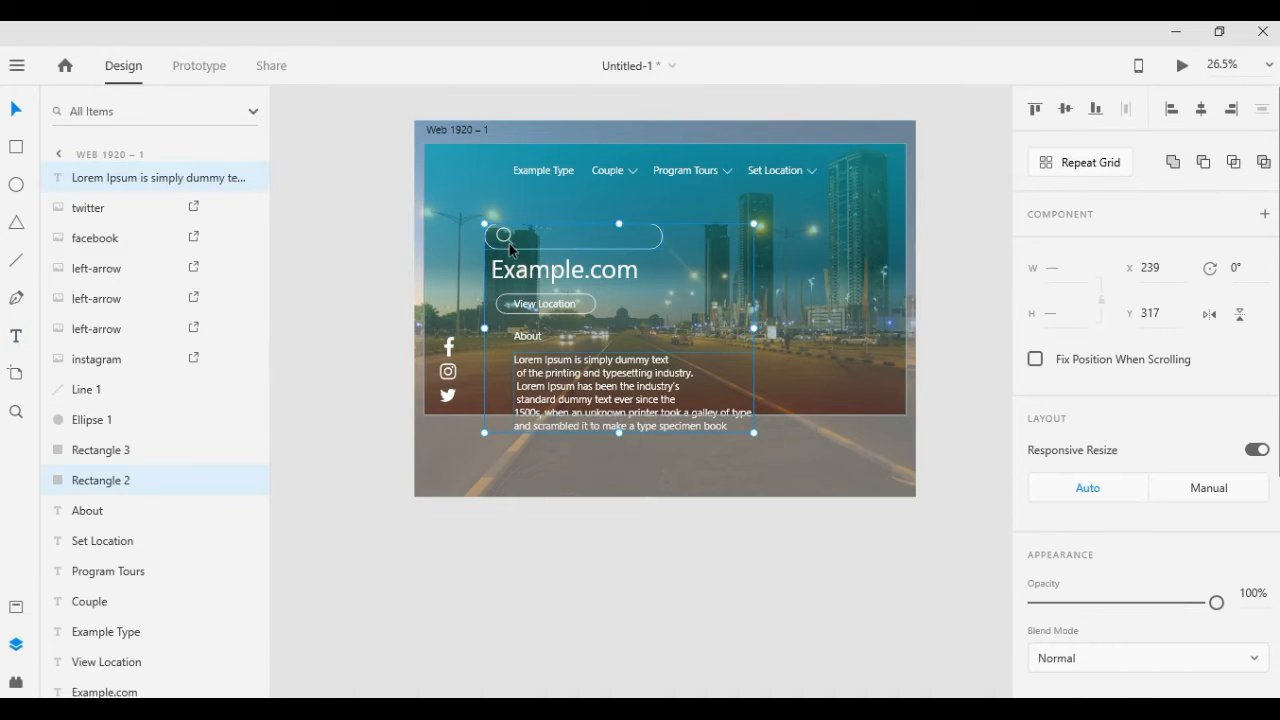
{"action": "left_click", "coordinate": [509, 240], "text": "shift"}
{"action": "left_click", "coordinate": [510, 242], "text": "shift"}
{"action": "left_click", "coordinate": [560, 271], "text": "shift"}
{"action": "left_click", "coordinate": [548, 304], "text": "shift"}
{"action": "left_click", "coordinate": [579, 295], "text": "shift"}
{"action": "left_click", "coordinate": [529, 337], "text": "shift"}
{"action": "left_click_drag", "start_coordinate": [548, 306], "coordinate": [548, 281]}
{"action": "left_click_drag", "start_coordinate": [576, 354], "coordinate": [565, 354]}
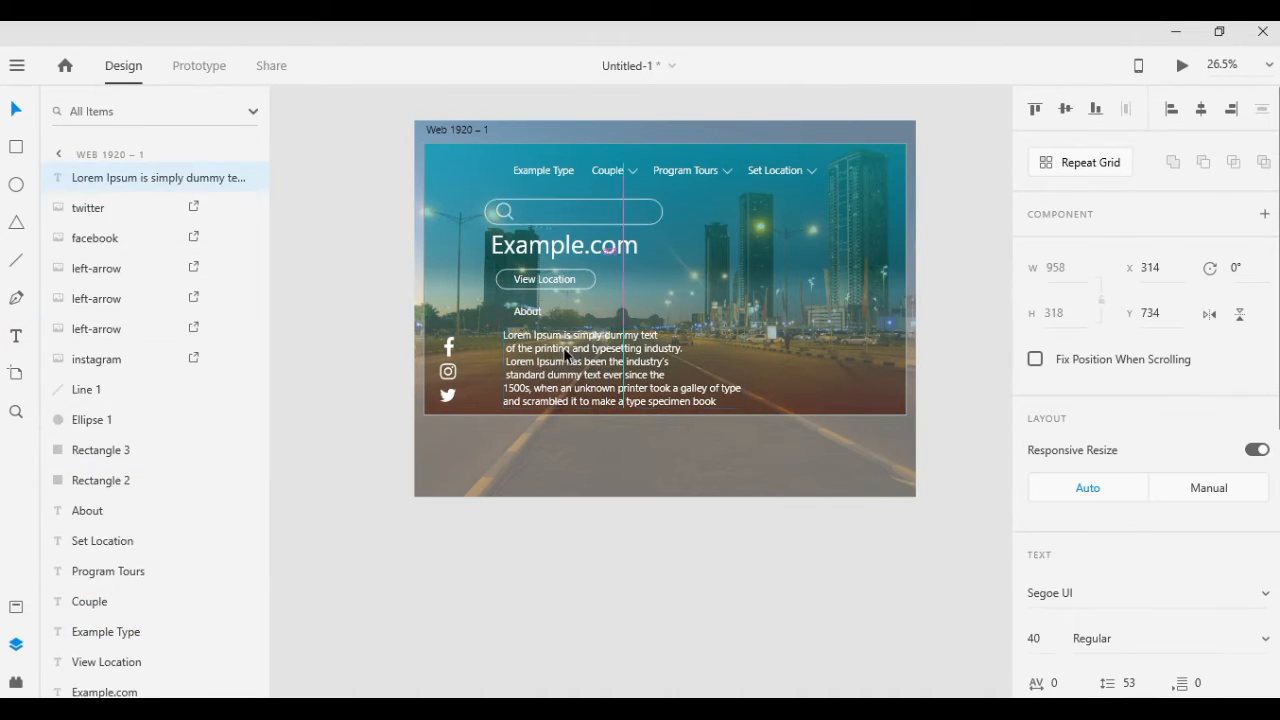
Scale down the Lorem Ipsum paragraph, align it with the heading's left edge, and move it and the About label closer to the button
{"action": "left_click", "coordinate": [734, 429]}
{"action": "left_click", "coordinate": [626, 389]}
{"action": "left_click_drag", "start_coordinate": [623, 408], "coordinate": [588, 366]}
{"action": "left_click", "coordinate": [603, 440]}
{"action": "left_click_drag", "start_coordinate": [529, 315], "coordinate": [529, 299]}
{"action": "left_click_drag", "start_coordinate": [588, 357], "coordinate": [588, 345]}
{"action": "left_click", "coordinate": [654, 531]}
Copy the About label to the area beneath Set Location and change the copy's text to "Watch Video"
{"action": "left_click", "coordinate": [529, 304]}
{"action": "left_click_drag", "start_coordinate": [529, 304], "coordinate": [791, 240]}
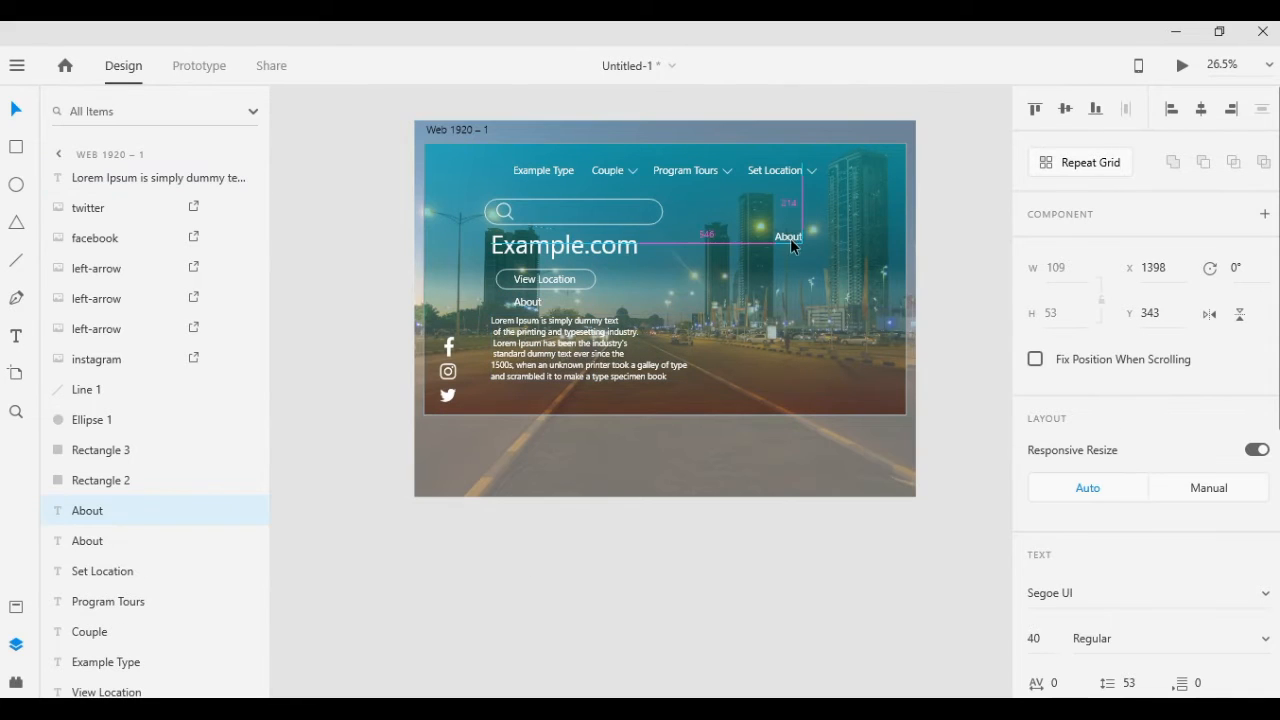
{"action": "double_click", "coordinate": [791, 238]}
{"action": "type", "text": "Watch Videp"}
{"action": "key", "text": "BackSpace"}
{"action": "type", "text": "o"}
{"action": "key", "text": "Escape"}
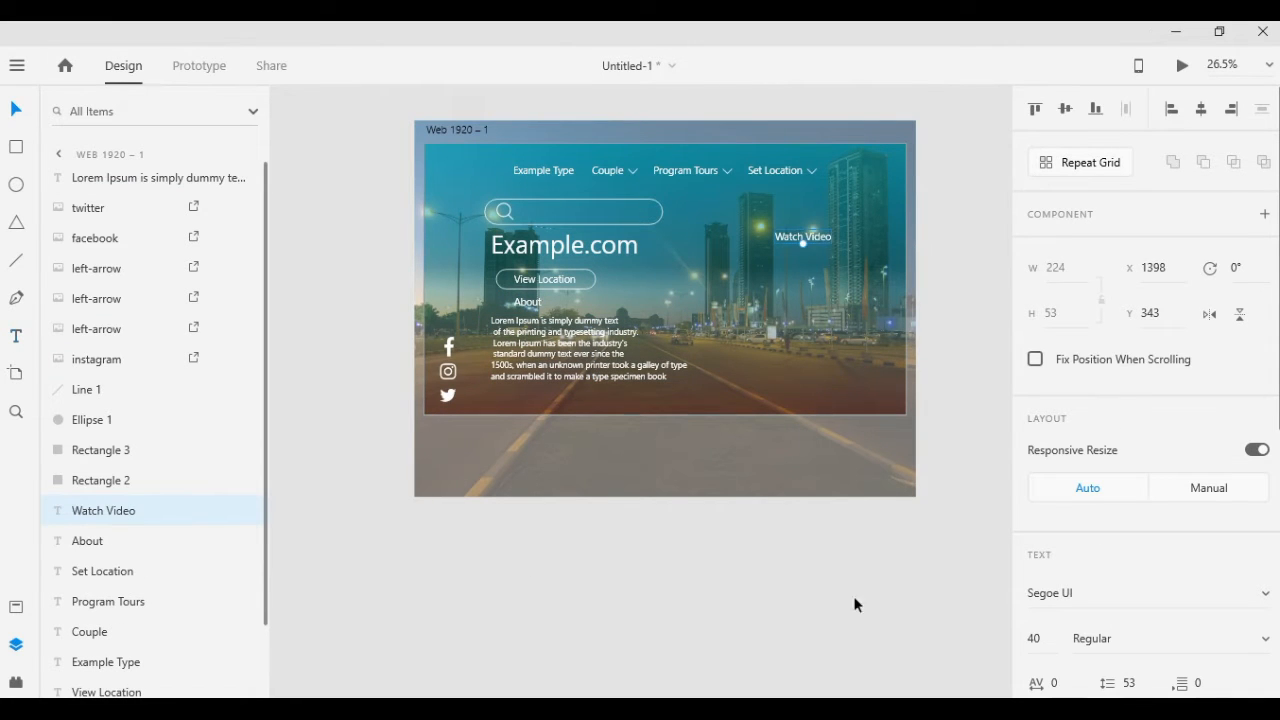
Enlarge the Watch Video label so it reads as a heading
{"action": "left_click_drag", "start_coordinate": [803, 250], "coordinate": [802, 236]}
{"action": "left_click", "coordinate": [843, 643]}
{"action": "left_click", "coordinate": [843, 643]}
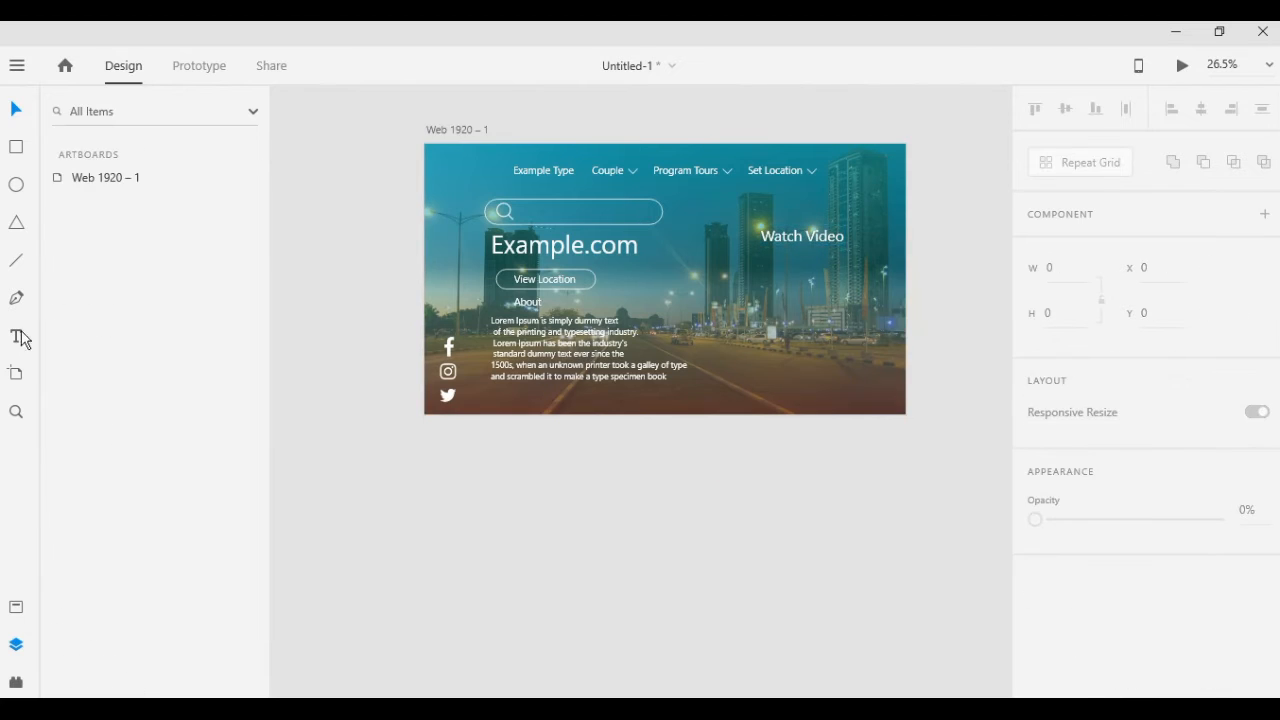
Paste the Lorem Ipsum paragraph as a second text object and position it beneath the Watch Video heading
{"action": "left_click", "coordinate": [18, 337]}
{"action": "left_click", "coordinate": [767, 267]}
{"action": "type", "text": "Lorem Ipsum is simply dummy text  of the printing and typesetting industry.  Lorem Ipsum has been the industry's  standard dummy text ever since the 1500s, when an unknown printer took a galley of type and scrambled it to make a type specimen book"}
{"action": "key", "text": "Escape"}
{"action": "left_click_drag", "start_coordinate": [888, 339], "coordinate": [827, 319]}
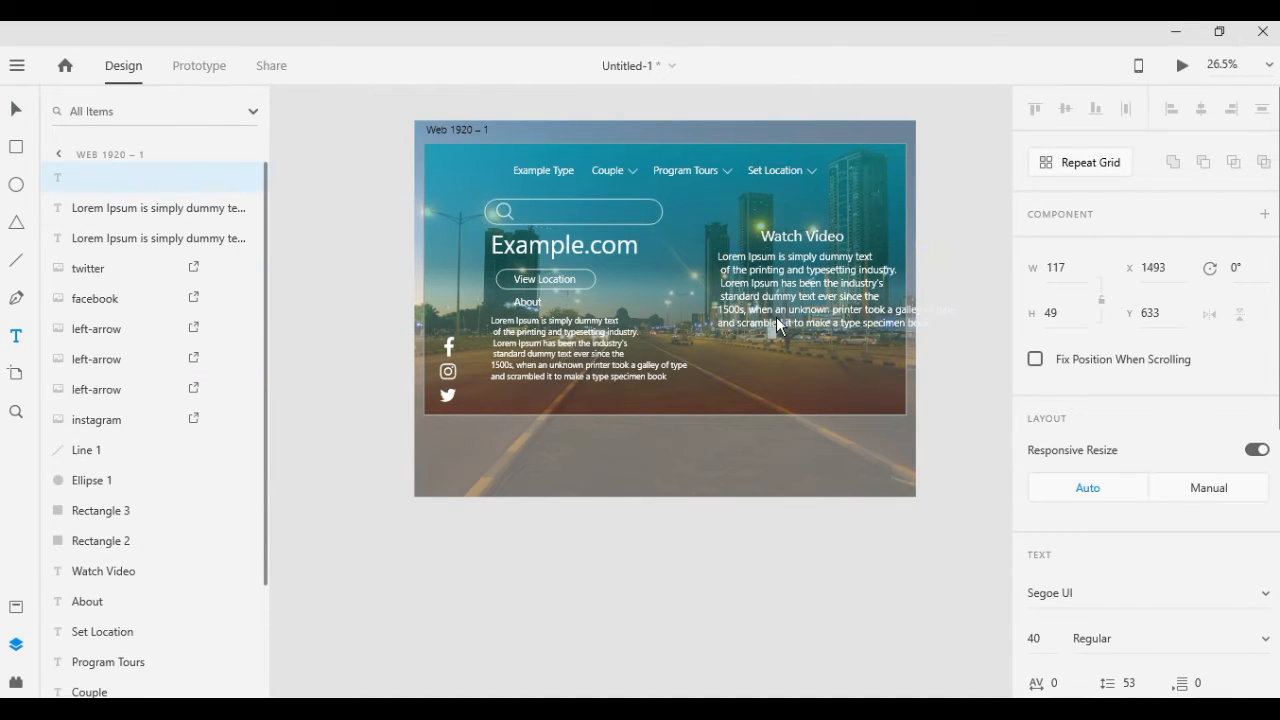
{"action": "key", "text": "Escape"}
{"action": "left_click", "coordinate": [734, 530]}
Trim the Watch Video paragraph to its first two lines, ending with "typesetting industry.", and shift it right
{"action": "scroll", "coordinate": [808, 279], "scroll_direction": "up", "scroll_amount": 5}
{"action": "scroll", "coordinate": [700, 560], "scroll_direction": "down", "scroll_amount": 3}
{"action": "left_click", "coordinate": [960, 438]}
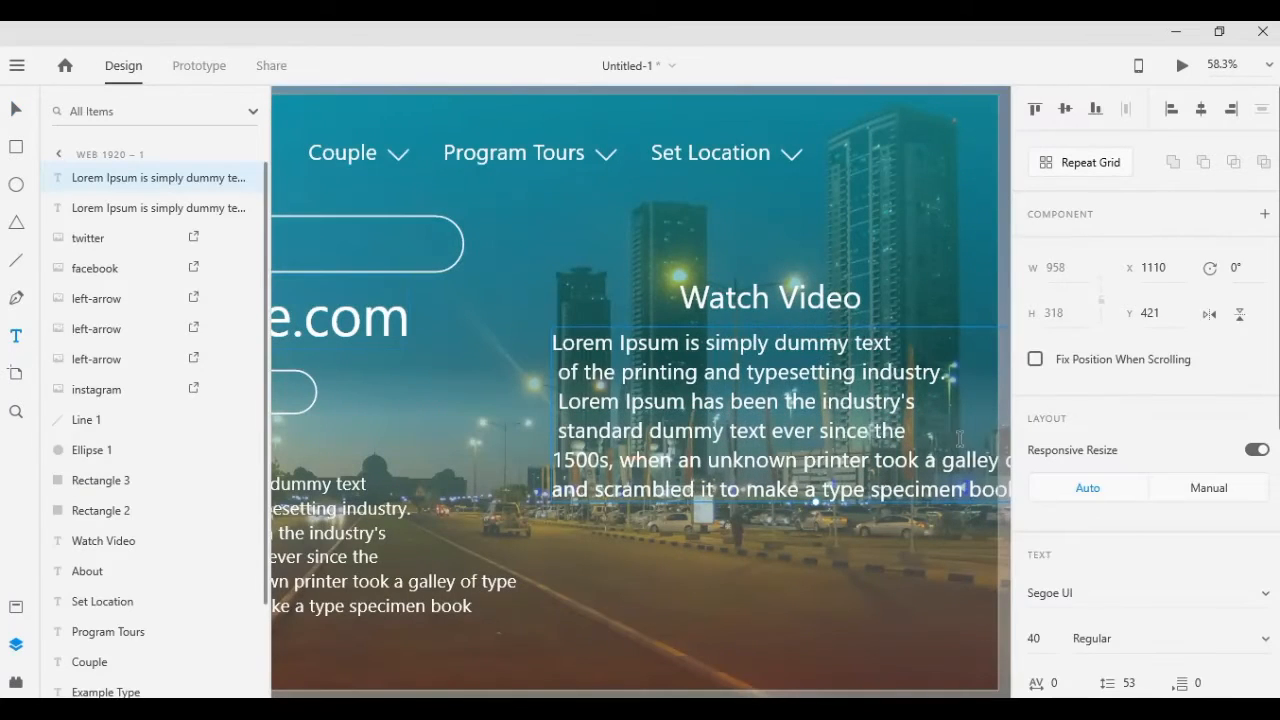
{"action": "left_click_drag", "start_coordinate": [772, 432], "coordinate": [1010, 498]}
{"action": "key", "text": "BackSpace"}
{"action": "left_click", "coordinate": [15, 112]}
{"action": "left_click_drag", "start_coordinate": [742, 399], "coordinate": [775, 398]}
{"action": "left_click", "coordinate": [16, 336]}
{"action": "left_click_drag", "start_coordinate": [586, 402], "coordinate": [838, 455]}
{"action": "key", "text": "ctrl+z"}
{"action": "key", "text": "BackSpace"}
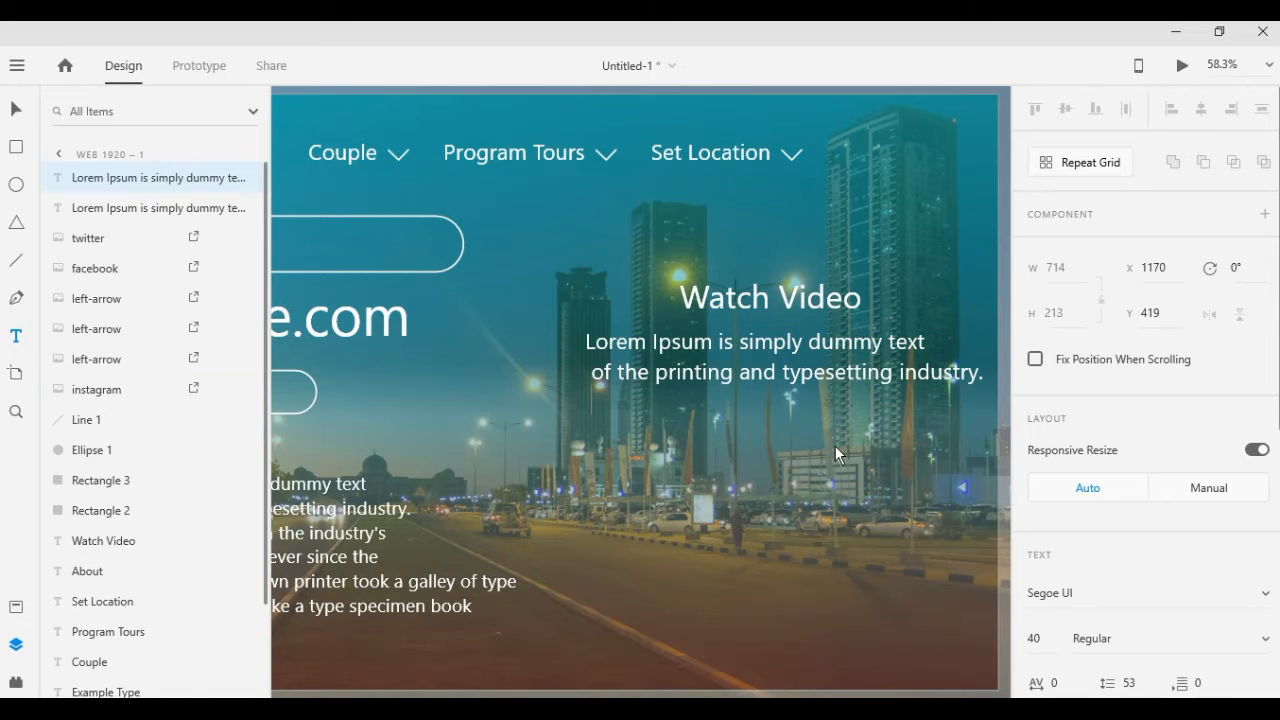
Fine-tune the two-line paragraph's position beneath the Watch Video heading
{"action": "left_click", "coordinate": [16, 110]}
{"action": "left_click_drag", "start_coordinate": [883, 383], "coordinate": [904, 384]}
{"action": "left_click_drag", "start_coordinate": [854, 342], "coordinate": [843, 342]}
{"action": "scroll", "coordinate": [830, 302], "scroll_direction": "down", "scroll_amount": 5}
{"action": "scroll", "coordinate": [815, 440], "scroll_direction": "up", "scroll_amount": 4}
{"action": "left_click", "coordinate": [689, 652]}
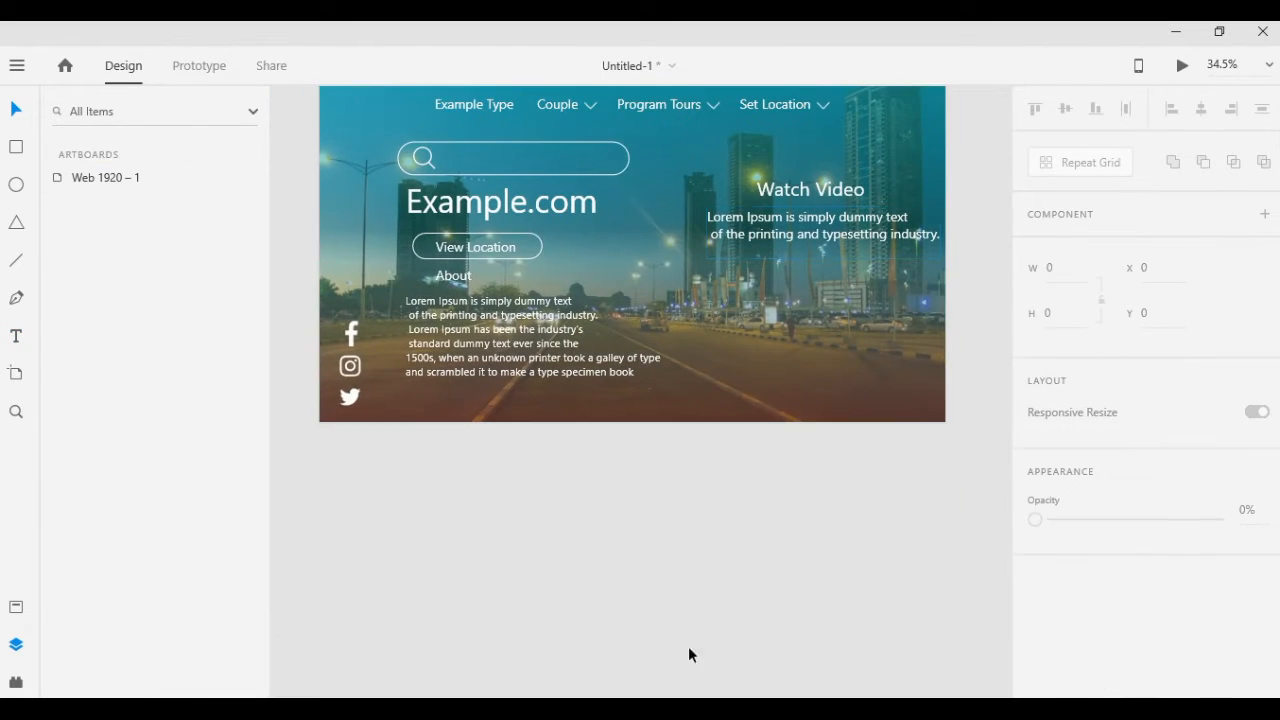
Rewrap the Watch Video paragraph so its first line ends after "Lorem Ipsum is simply" and "dummy text" joins the second line
{"action": "left_click", "coordinate": [16, 336]}
{"action": "left_click", "coordinate": [840, 218]}
{"action": "left_click", "coordinate": [840, 218]}
{"action": "key", "text": "Return"}
{"action": "left_click_drag", "start_coordinate": [711, 252], "coordinate": [889, 242]}
{"action": "key", "text": "BackSpace"}
{"action": "key", "text": "BackSpace"}
{"action": "left_click", "coordinate": [16, 110]}
{"action": "left_click", "coordinate": [676, 587]}
{"action": "left_click", "coordinate": [710, 614]}
Break off "and typesetting industry." as the paragraph's last line and nudge the text right to centre it under Watch Video
{"action": "double_click", "coordinate": [936, 240]}
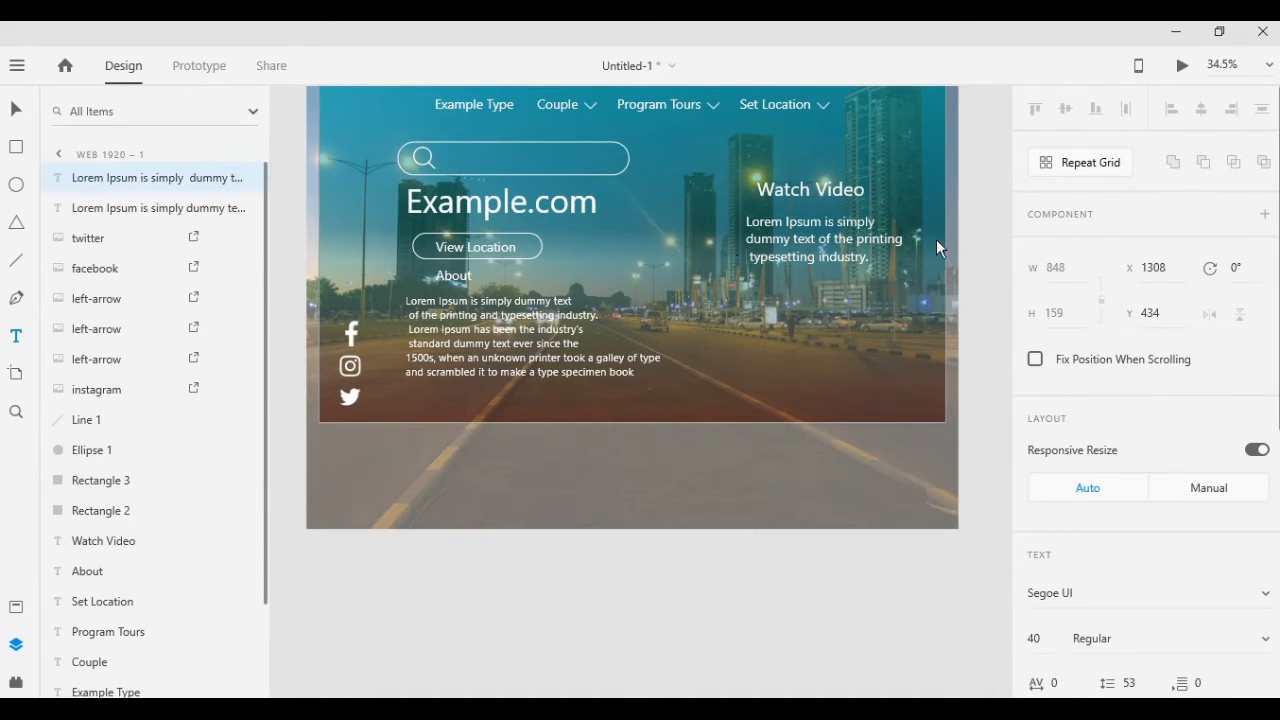
{"action": "key", "text": "Return"}
{"action": "key", "text": "BackSpace"}
{"action": "type", "text": "and"}
{"action": "left_click", "coordinate": [15, 110]}
{"action": "left_click_drag", "start_coordinate": [797, 237], "coordinate": [803, 237]}
{"action": "left_click", "coordinate": [731, 546]}
Select the Facebook, Instagram and Twitter icons and scale them down further, keeping them stacked near the artboard's left edge
{"action": "scroll", "coordinate": [731, 546], "scroll_direction": "down", "scroll_amount": 2}
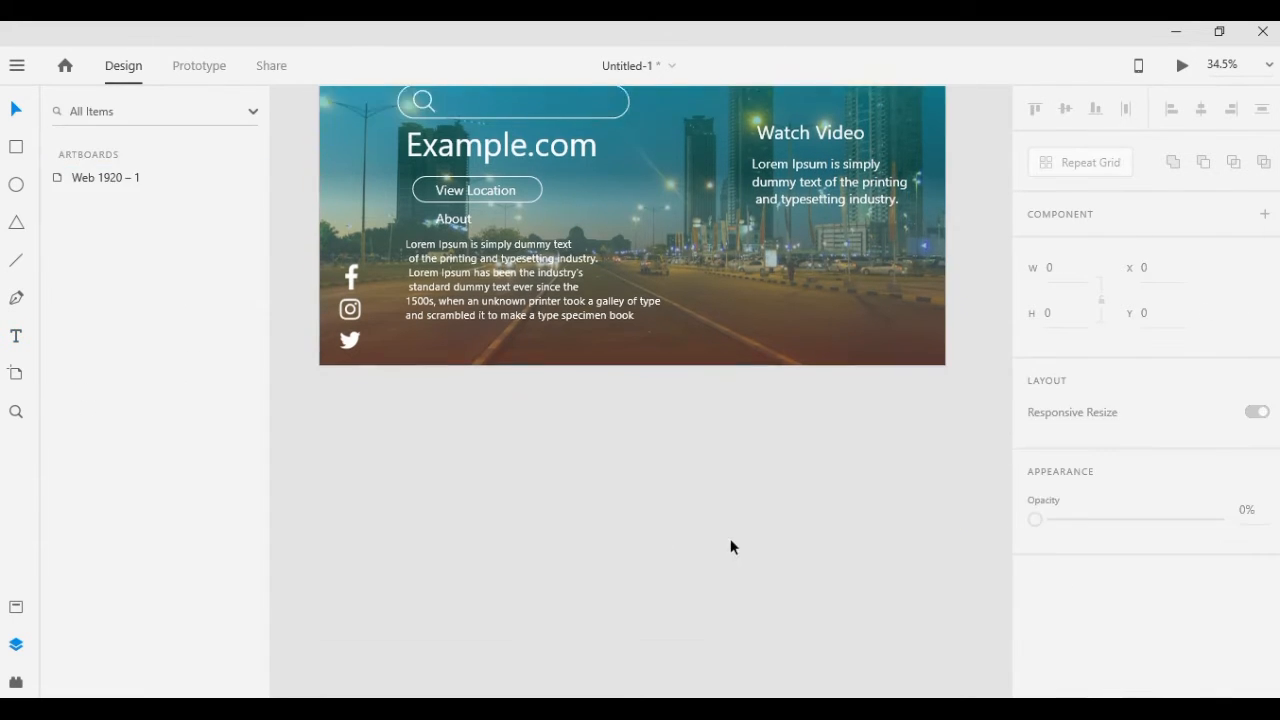
{"action": "left_click", "coordinate": [350, 259]}
{"action": "left_click", "coordinate": [350, 260], "text": "shift"}
{"action": "left_click", "coordinate": [350, 260], "text": "shift"}
{"action": "left_click", "coordinate": [350, 290], "text": "shift"}
{"action": "left_click", "coordinate": [350, 321], "text": "shift"}
{"action": "mouse_move", "coordinate": [357, 246]}
{"action": "left_mouse_down"}
{"action": "mouse_move", "coordinate": [357, 234]}
{"action": "mouse_move", "coordinate": [356, 258]}
{"action": "mouse_move", "coordinate": [345, 255]}
{"action": "left_mouse_up"}
{"action": "left_click", "coordinate": [380, 263]}
{"action": "left_click", "coordinate": [346, 290]}
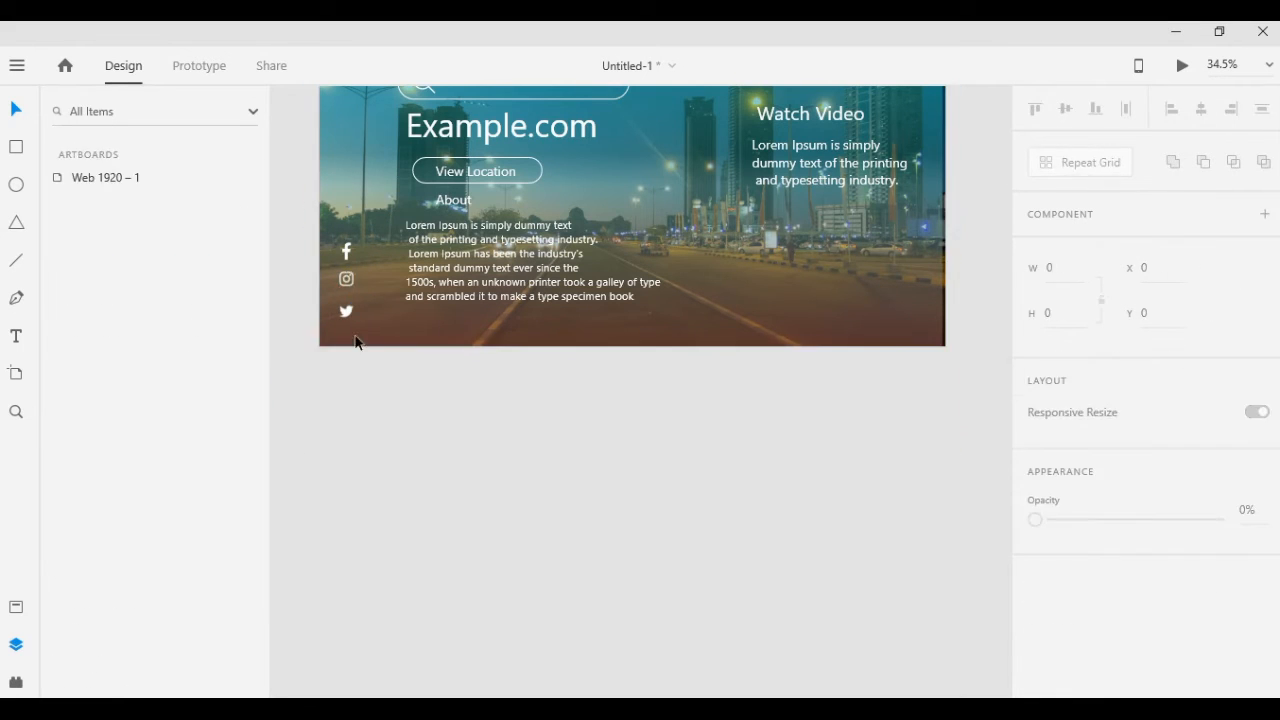
{"action": "left_click", "coordinate": [346, 290]}
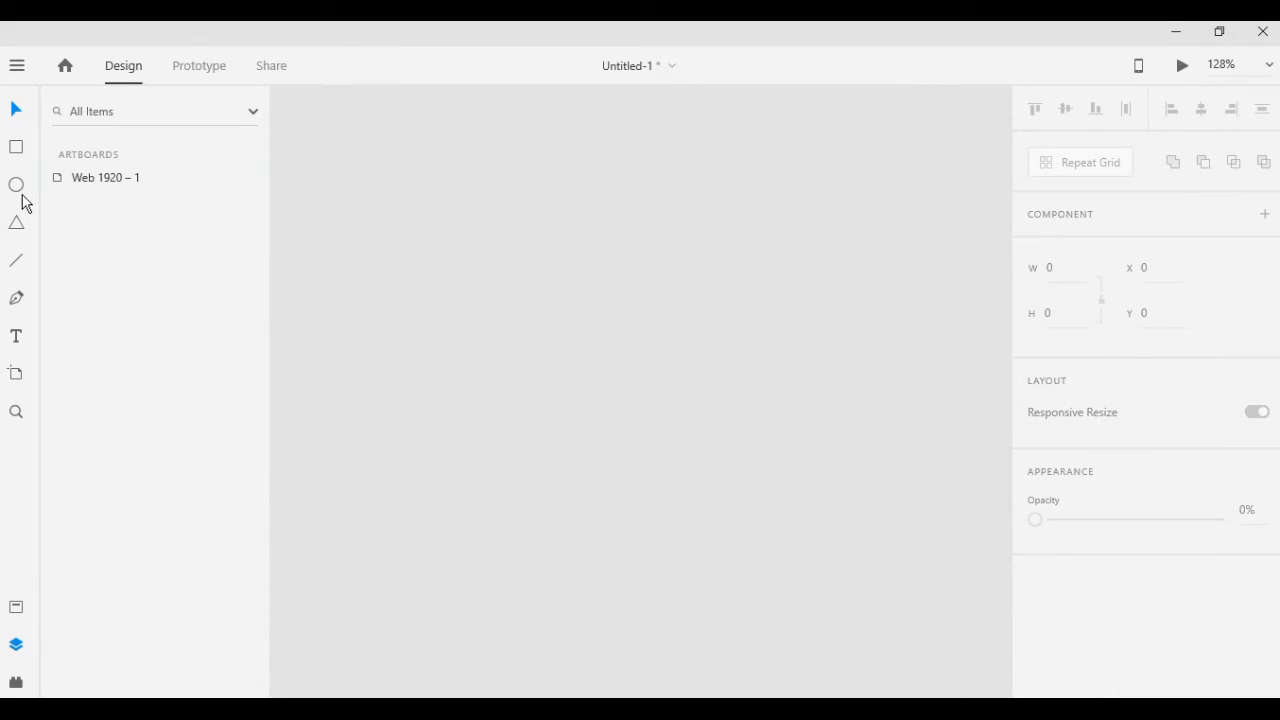
Draw a 122 × 122 circle on the empty pasteboard, duplicate it, and move the copy down and to the left
{"action": "left_click", "coordinate": [17, 186]}
{"action": "left_click_drag", "start_coordinate": [614, 275], "coordinate": [803, 423]}
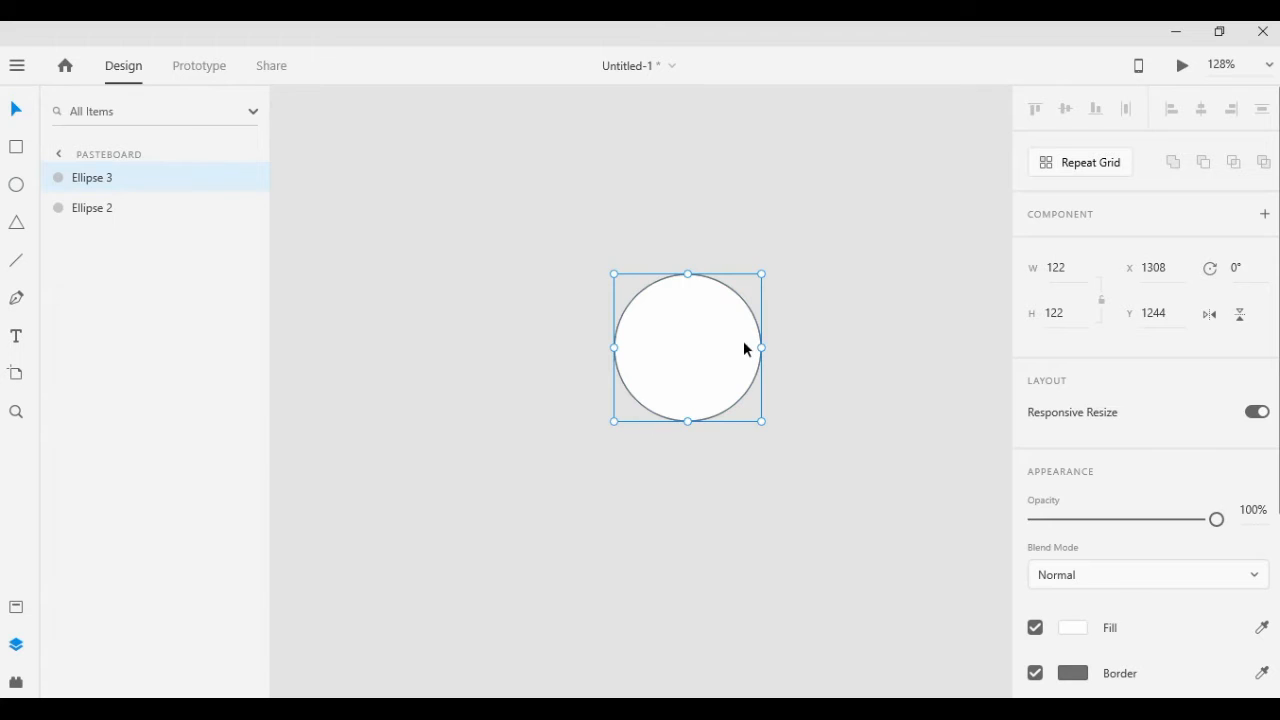
{"action": "left_click_drag", "start_coordinate": [721, 340], "coordinate": [710, 379]}
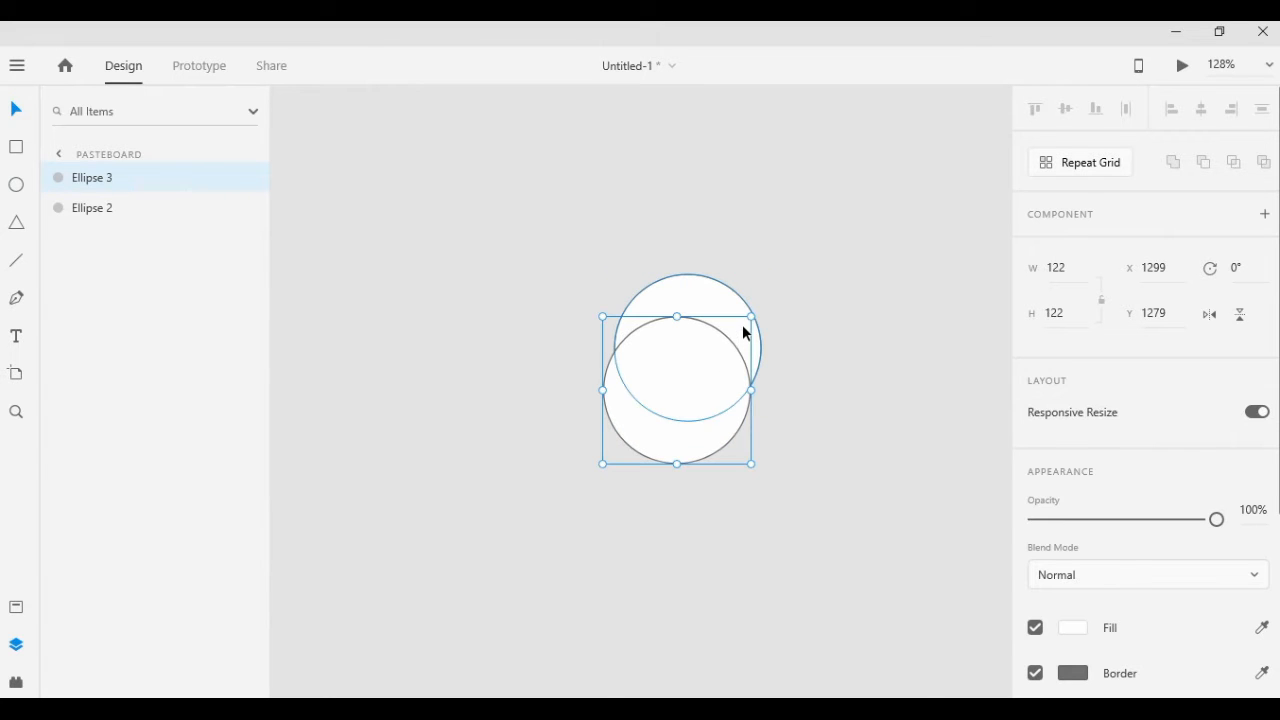
{"action": "left_click_drag", "start_coordinate": [680, 420], "coordinate": [574, 512]}
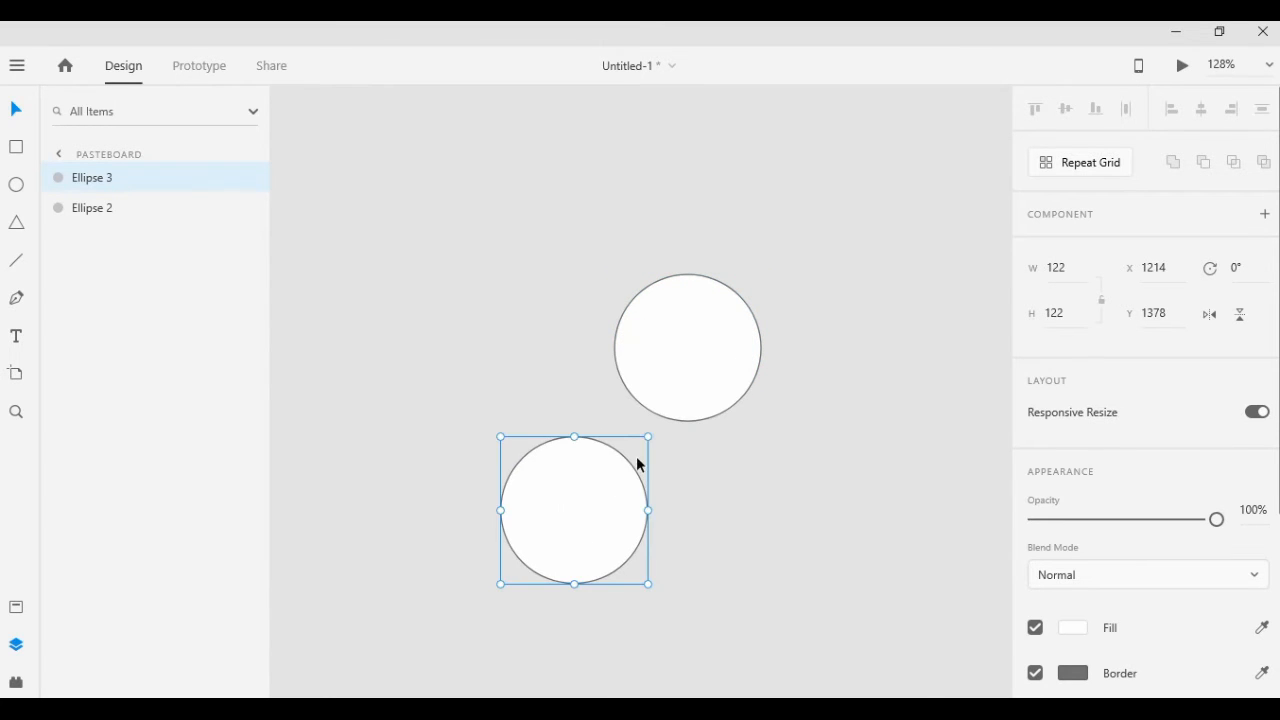
Remove the border from both circles
{"action": "scroll", "coordinate": [1260, 545], "scroll_direction": "down", "scroll_amount": 5}
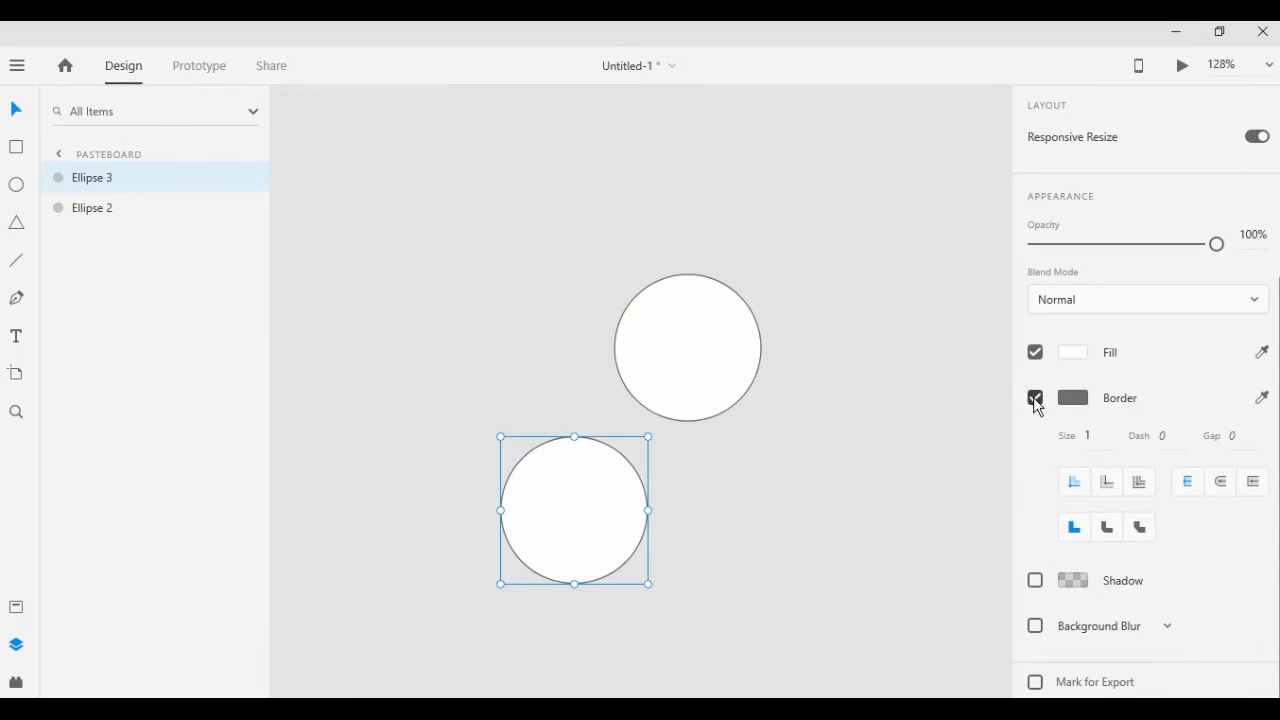
{"action": "left_click", "coordinate": [1036, 398]}
{"action": "left_click", "coordinate": [727, 356]}
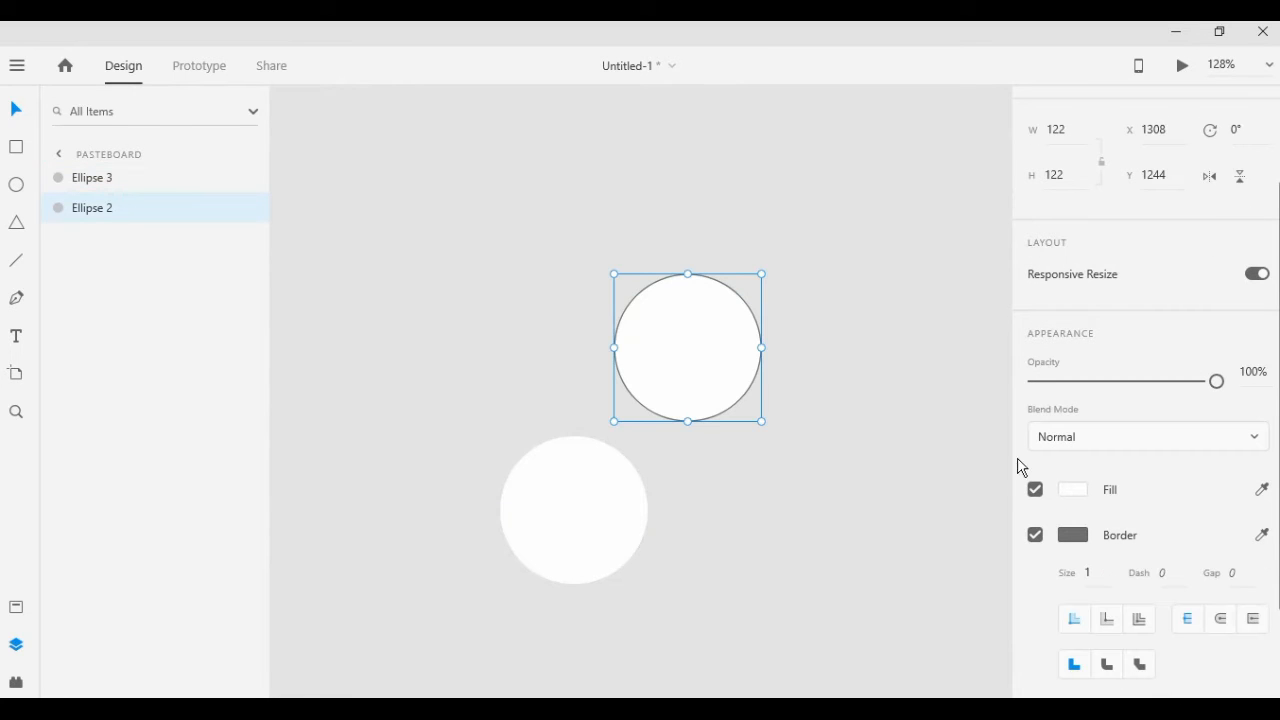
{"action": "left_click", "coordinate": [1035, 535]}
Shrink the lower circle to 109 × 109, move it closer to the other circle and fill it with red (#D62C2C)
{"action": "left_click", "coordinate": [597, 538]}
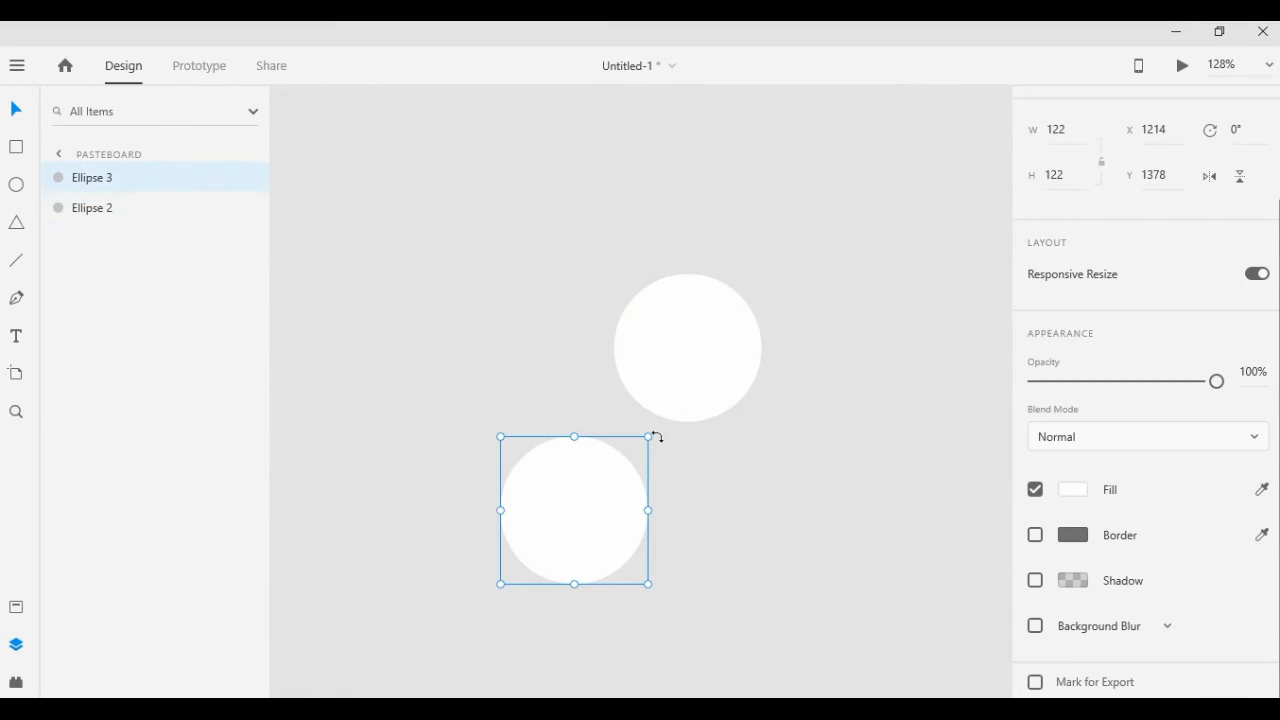
{"action": "left_click_drag", "start_coordinate": [649, 436], "coordinate": [627, 455]}
{"action": "left_click_drag", "start_coordinate": [560, 526], "coordinate": [614, 494]}
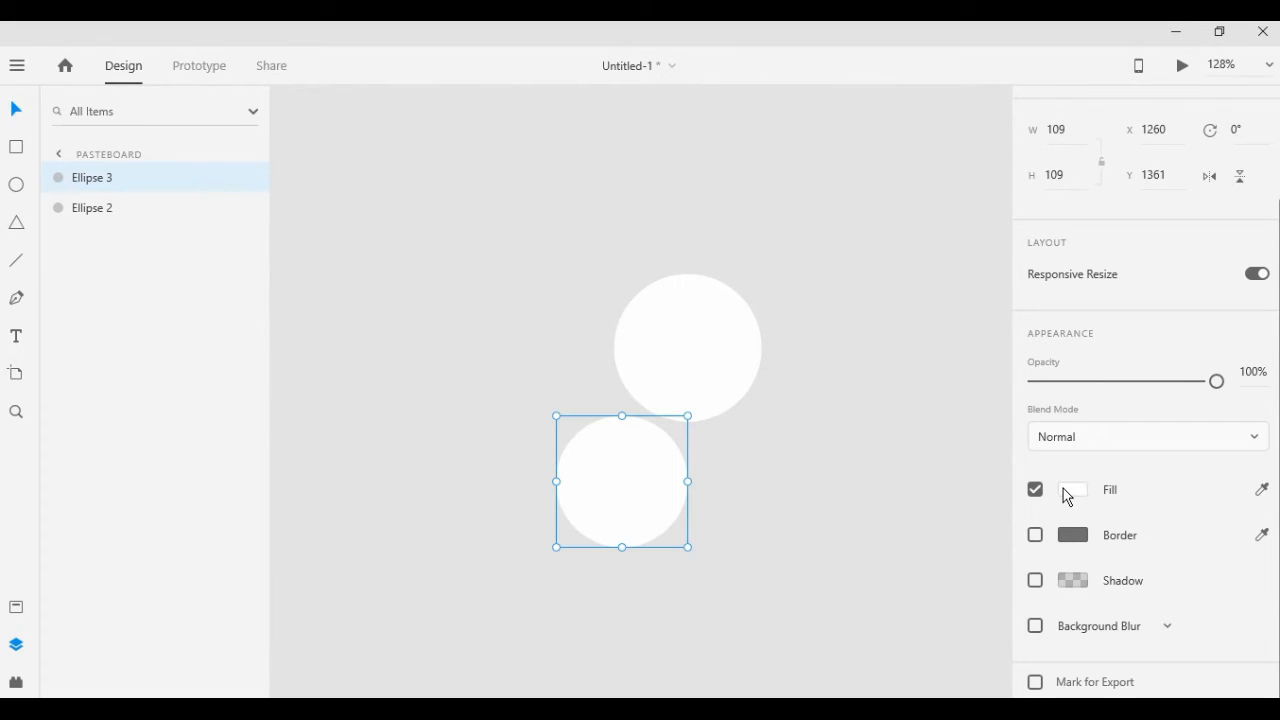
{"action": "left_click", "coordinate": [1067, 495]}
{"action": "left_click", "coordinate": [920, 402]}
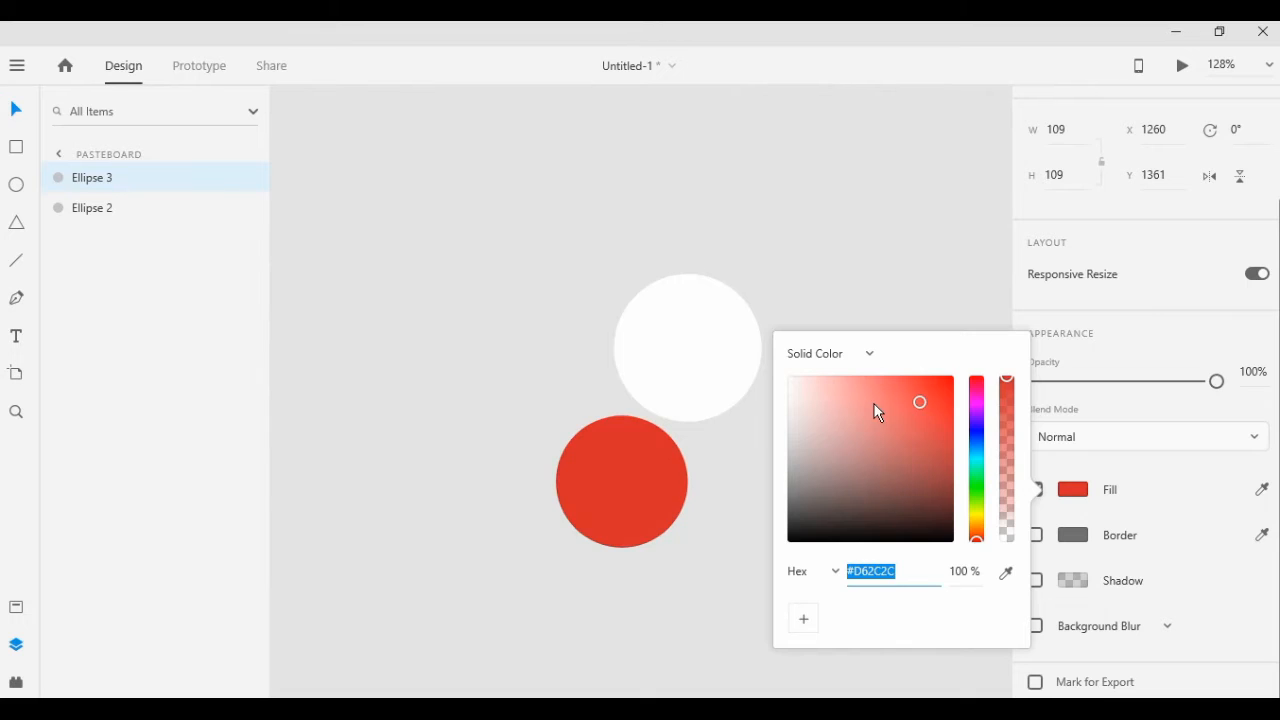
{"action": "left_click", "coordinate": [768, 148]}
Centre the red circle on the white one and shrink it slightly to leave an even white rim
{"action": "left_click_drag", "start_coordinate": [636, 476], "coordinate": [707, 353]}
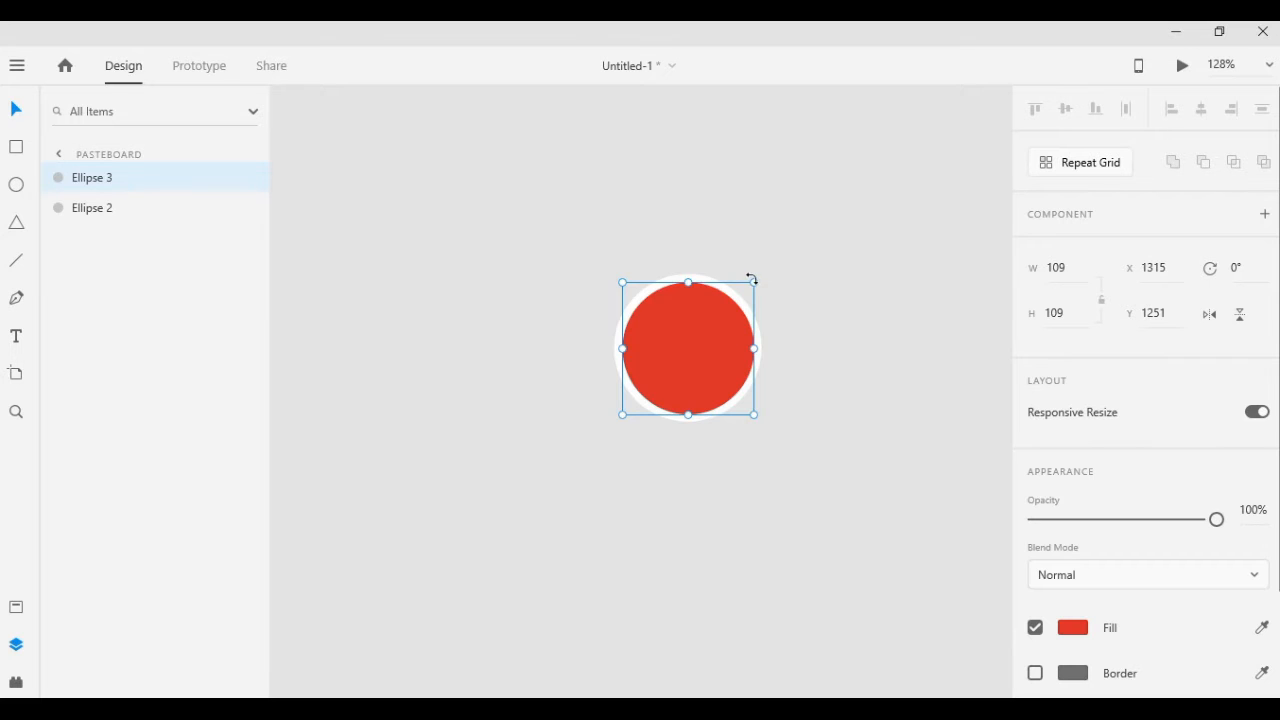
{"action": "left_click_drag", "start_coordinate": [748, 289], "coordinate": [740, 300]}
{"action": "left_click_drag", "start_coordinate": [697, 373], "coordinate": [702, 377]}
{"action": "left_click", "coordinate": [837, 368]}
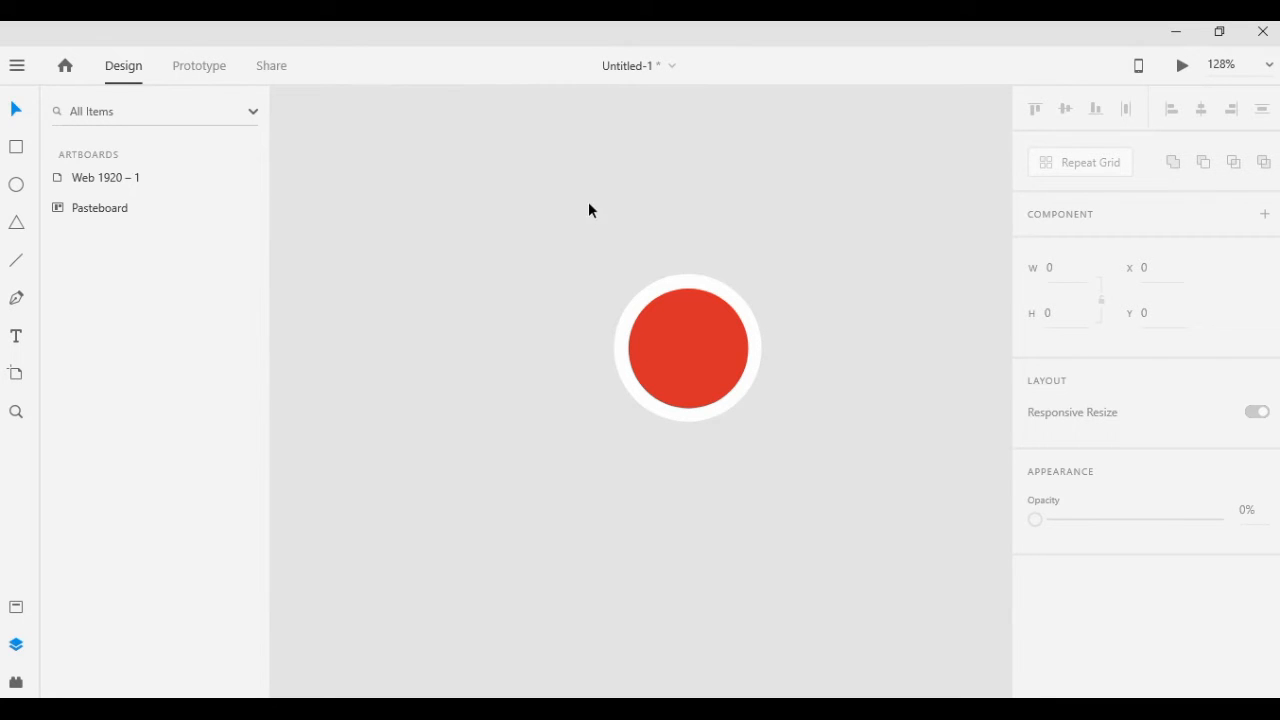
Select both circles and subtract the red one from the white one to form a ring
{"action": "left_click_drag", "start_coordinate": [560, 204], "coordinate": [806, 480]}
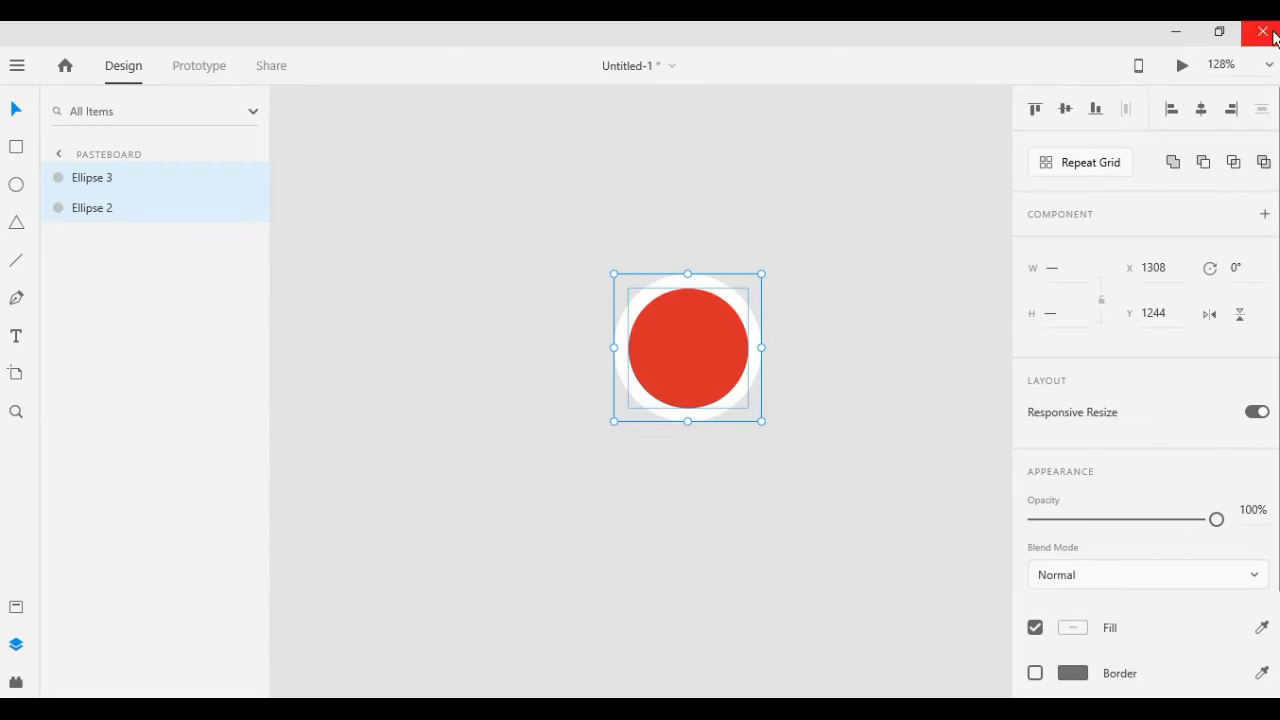
{"action": "left_click", "coordinate": [1205, 165]}
{"action": "left_click", "coordinate": [901, 405]}
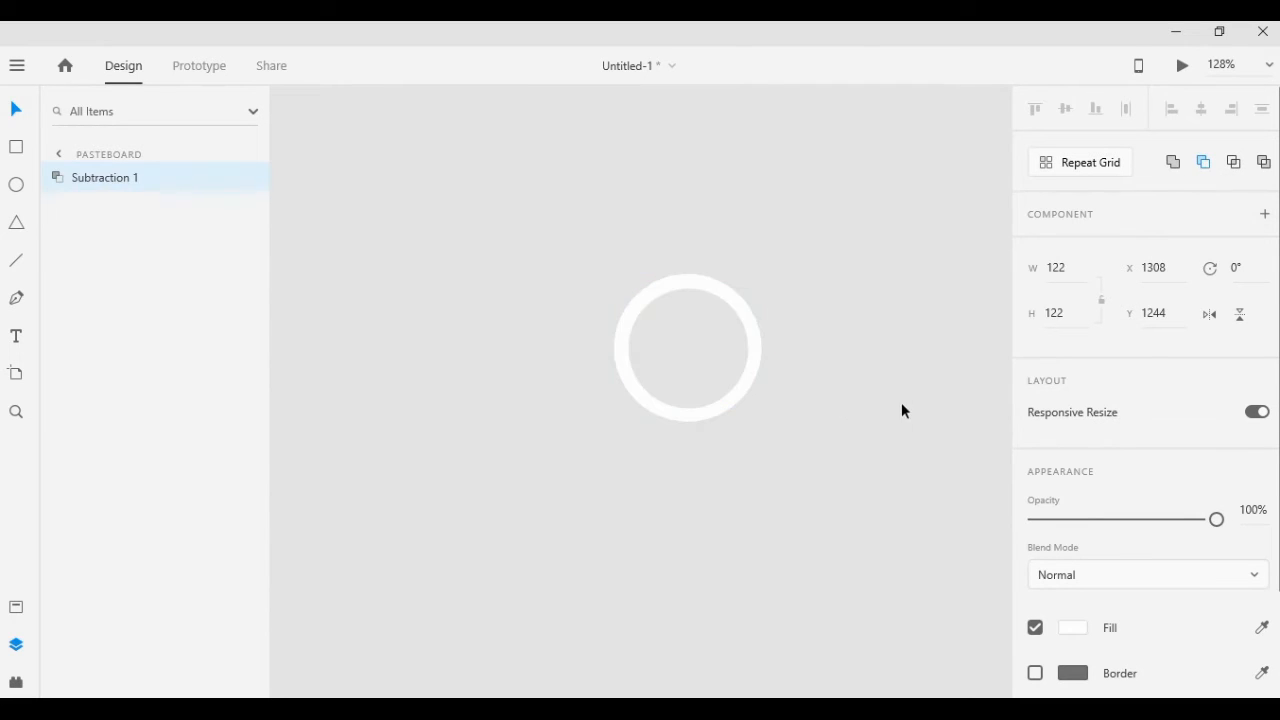
Duplicate the white ring and separate the two, moving the copy down-left and the original up-right
{"action": "left_click", "coordinate": [741, 399]}
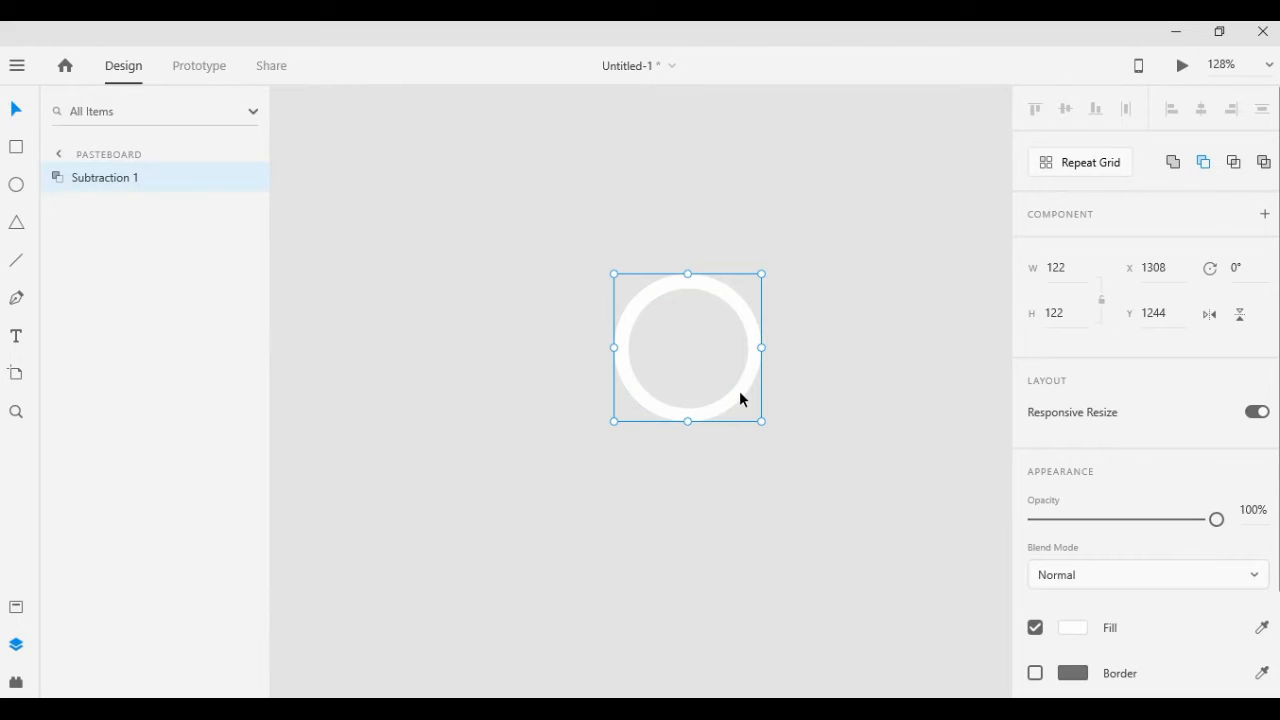
{"action": "key", "text": "ctrl+d"}
{"action": "left_click_drag", "start_coordinate": [736, 390], "coordinate": [506, 445]}
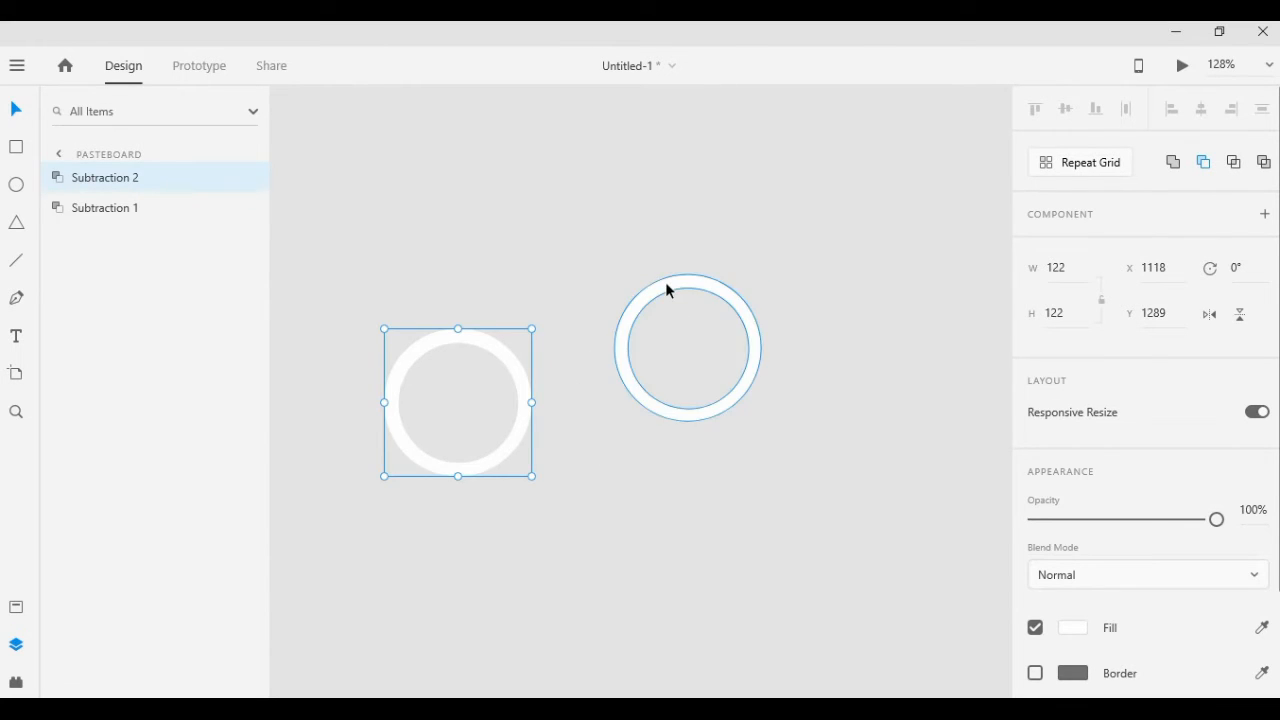
{"action": "left_click_drag", "start_coordinate": [667, 289], "coordinate": [812, 237]}
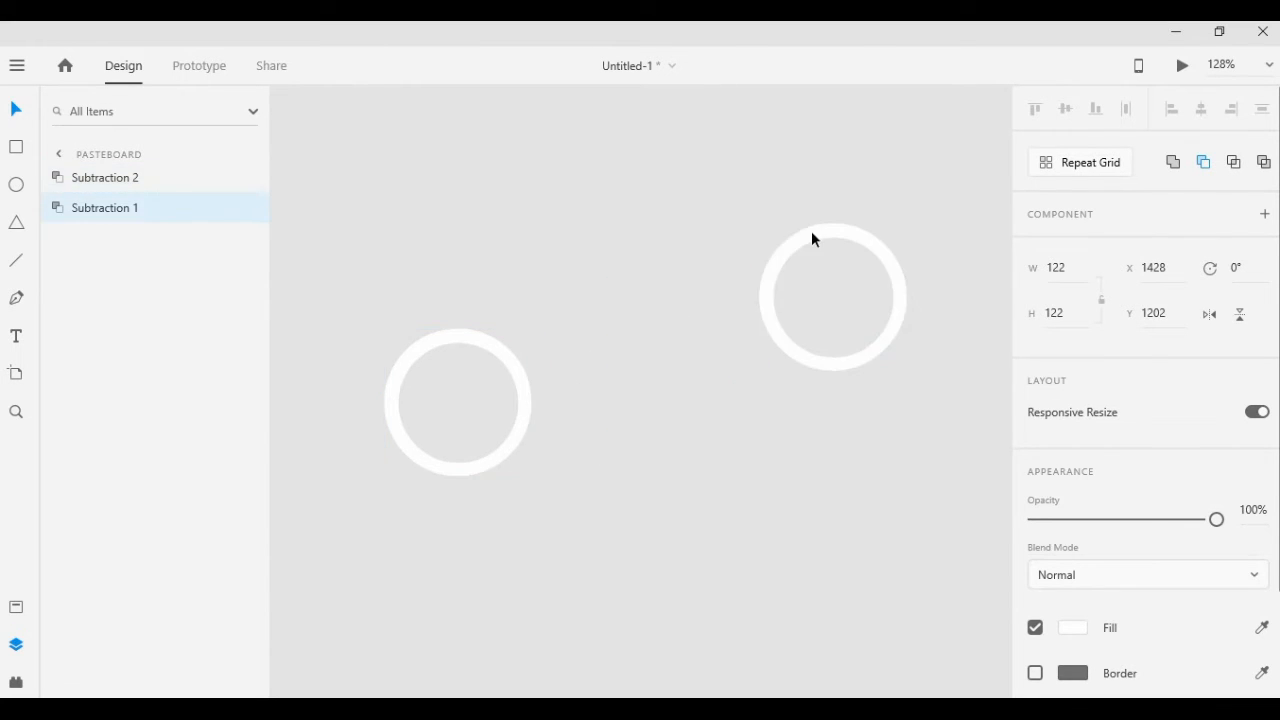
Draw a rectangle about 185 × 54, rotate it to -44° and place it diagonally across the lower-right part of the lower ring
{"action": "left_click", "coordinate": [16, 147]}
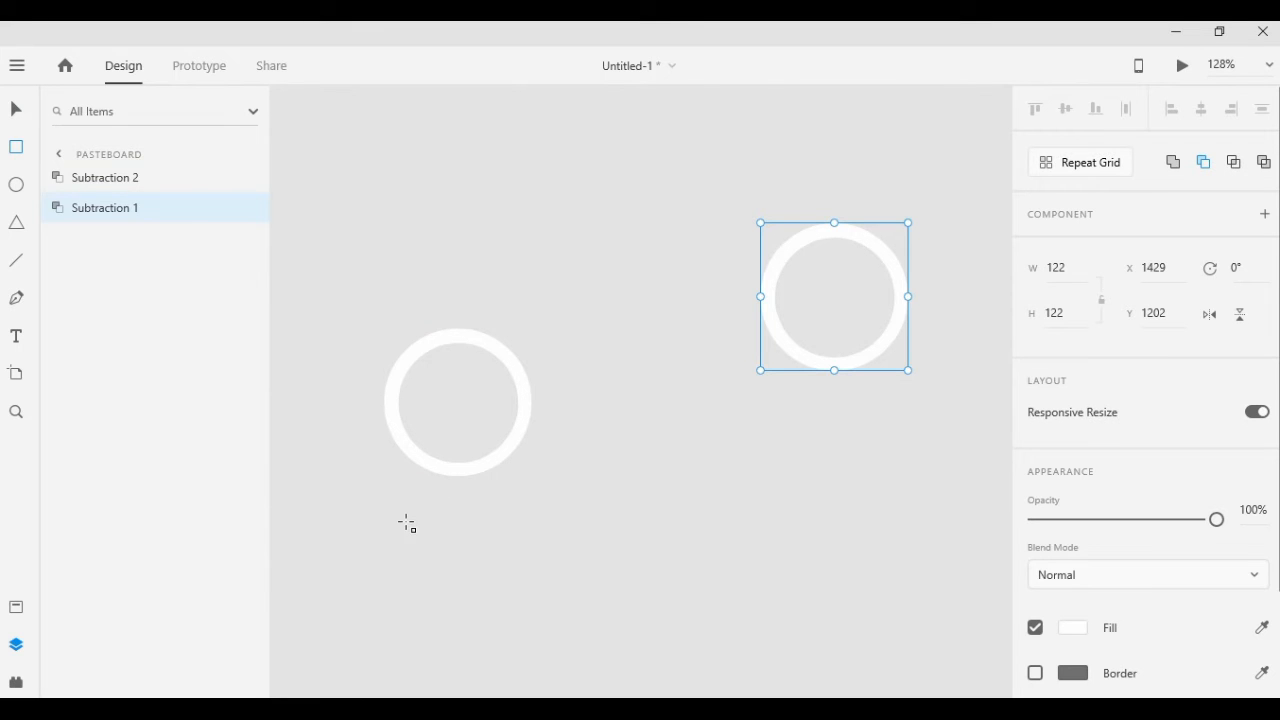
{"action": "left_click_drag", "start_coordinate": [405, 521], "coordinate": [628, 455]}
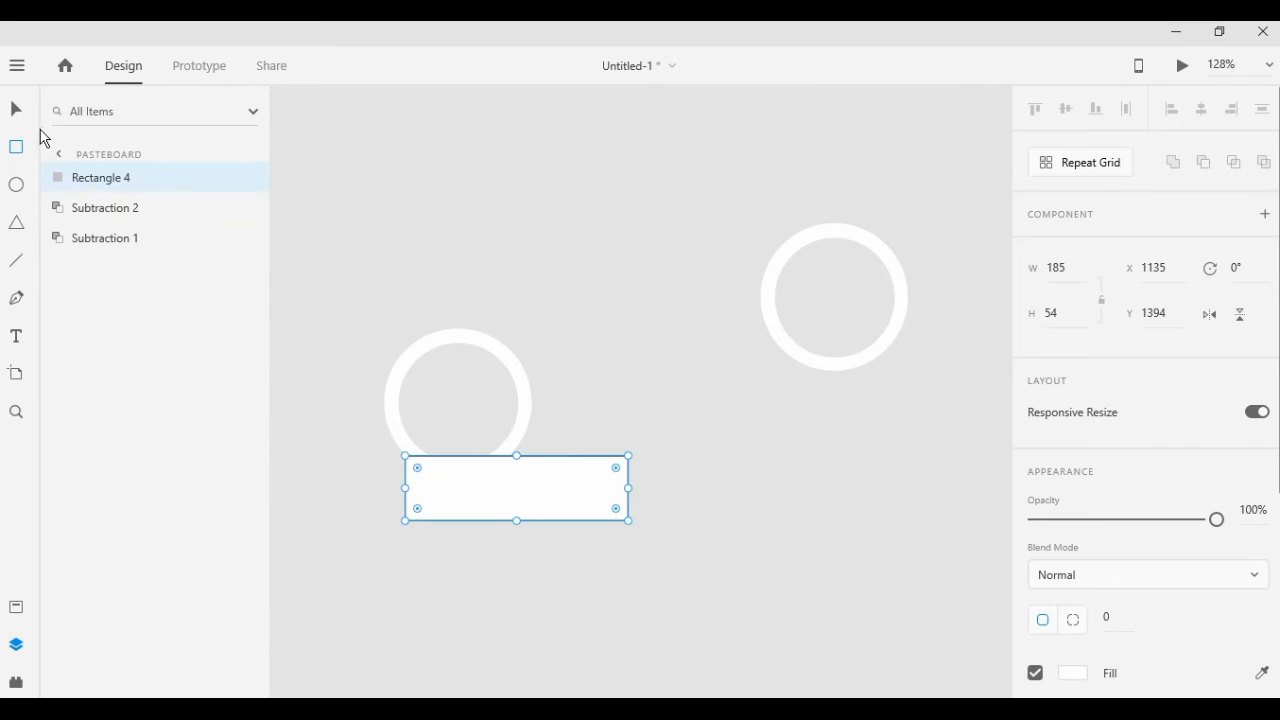
{"action": "left_click", "coordinate": [17, 112]}
{"action": "left_click_drag", "start_coordinate": [634, 451], "coordinate": [551, 420]}
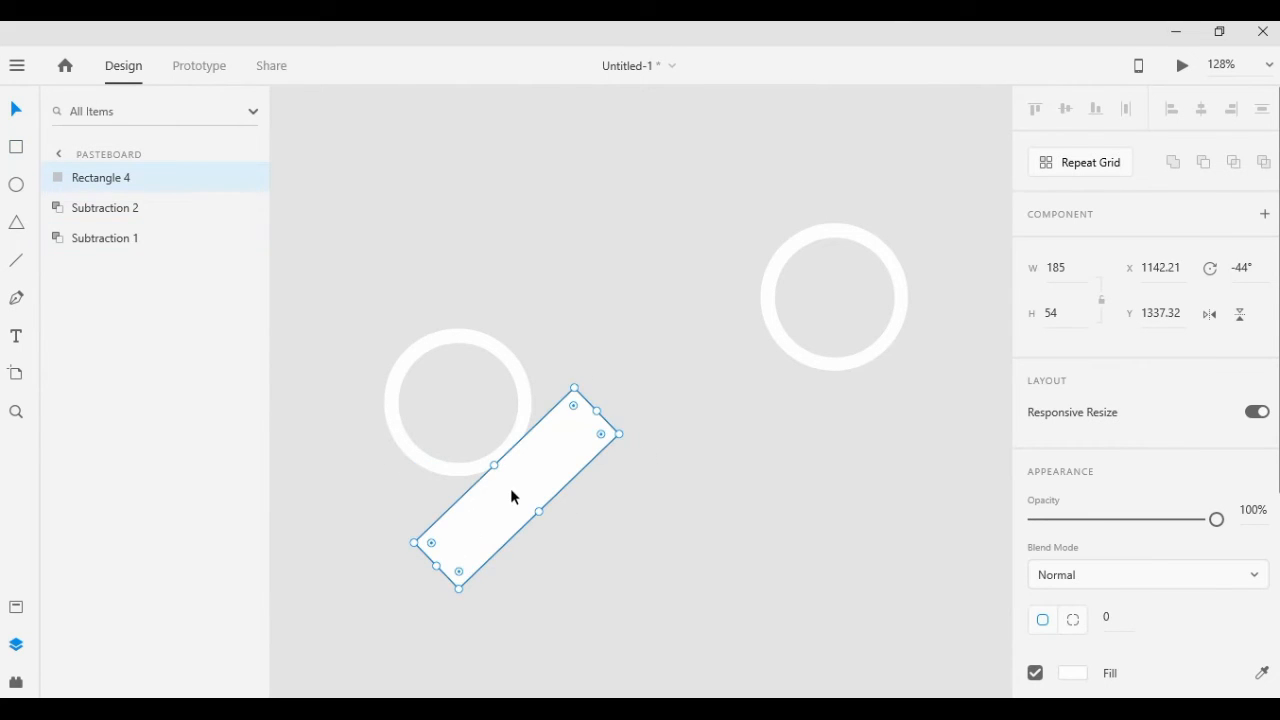
{"action": "left_click_drag", "start_coordinate": [512, 497], "coordinate": [485, 422]}
Subtract the tilted rectangle from the lower ring to leave an open arc
{"action": "left_click", "coordinate": [766, 534]}
{"action": "left_click_drag", "start_coordinate": [634, 548], "coordinate": [394, 309]}
{"action": "left_click", "coordinate": [1205, 166]}
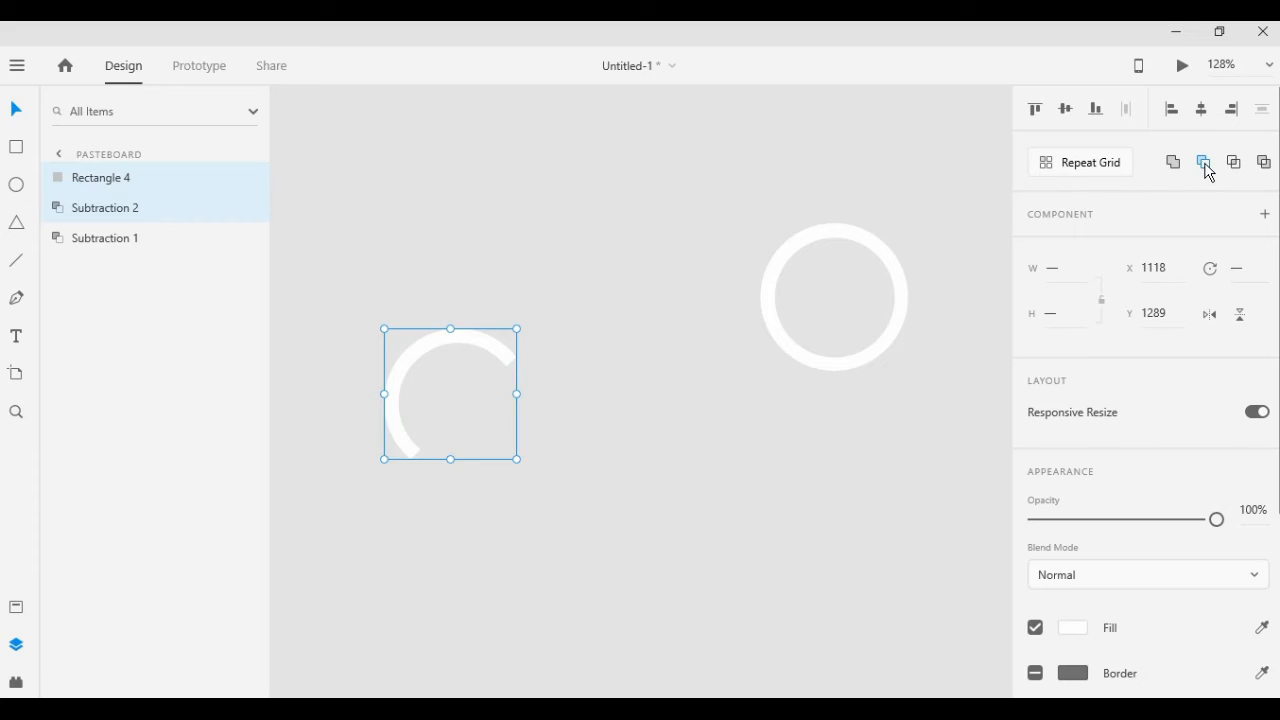
{"action": "left_click", "coordinate": [650, 458]}
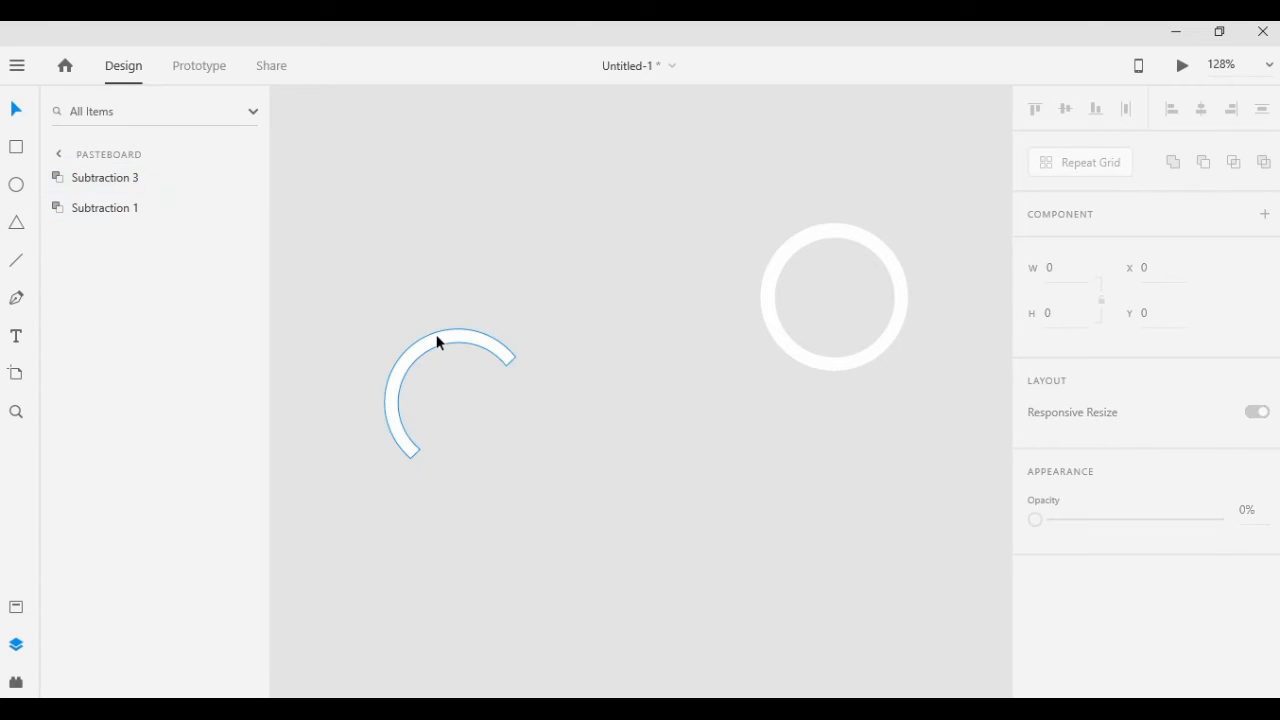
Reduce the opacity of the full ring to make it partly transparent
{"action": "left_click", "coordinate": [435, 333]}
{"action": "left_click", "coordinate": [886, 344]}
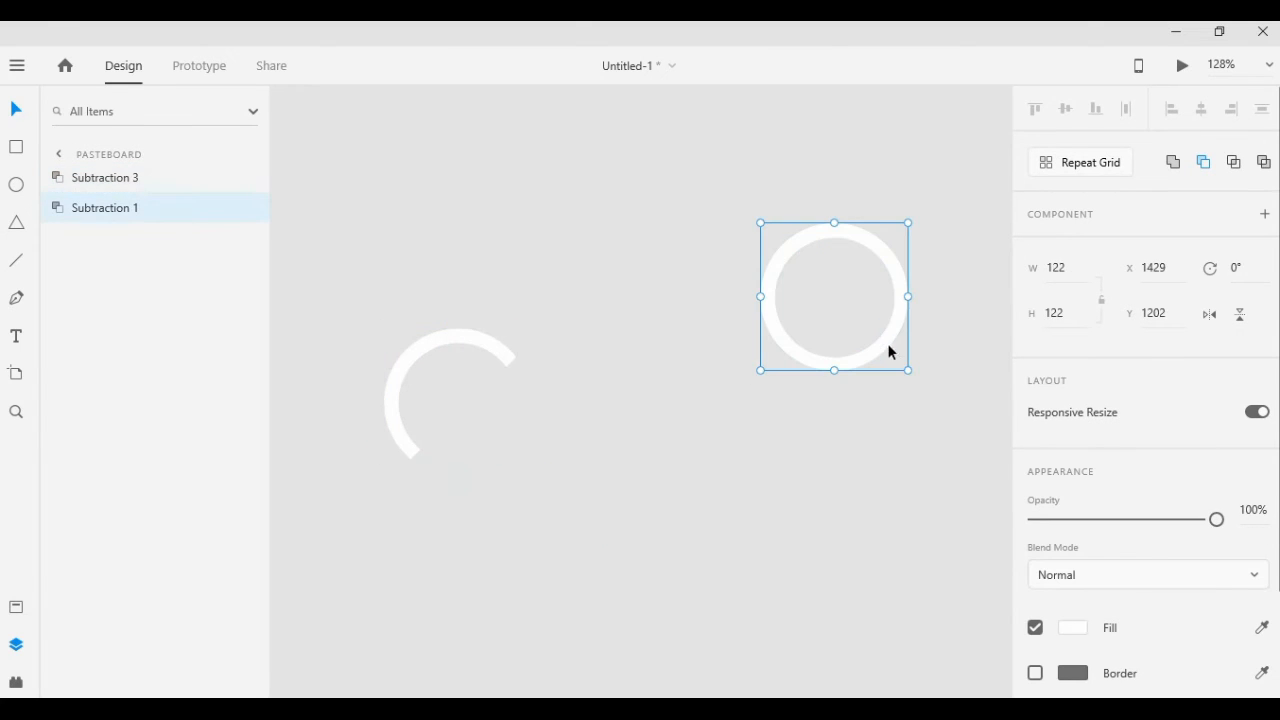
{"action": "left_click_drag", "start_coordinate": [1221, 522], "coordinate": [1147, 520]}
Move the white arc onto the semi-transparent ring, aligned with its upper-left edge
{"action": "left_click", "coordinate": [408, 362]}
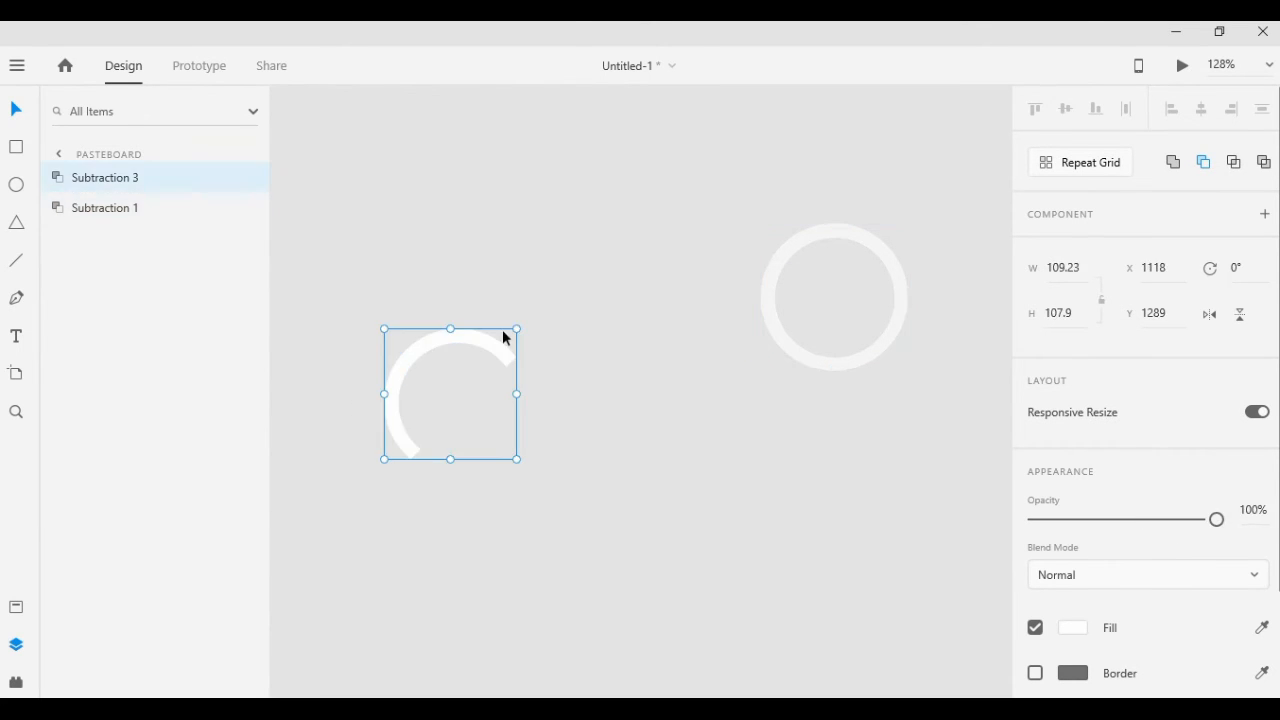
{"action": "left_click_drag", "start_coordinate": [417, 357], "coordinate": [791, 252]}
{"action": "left_click", "coordinate": [609, 422]}
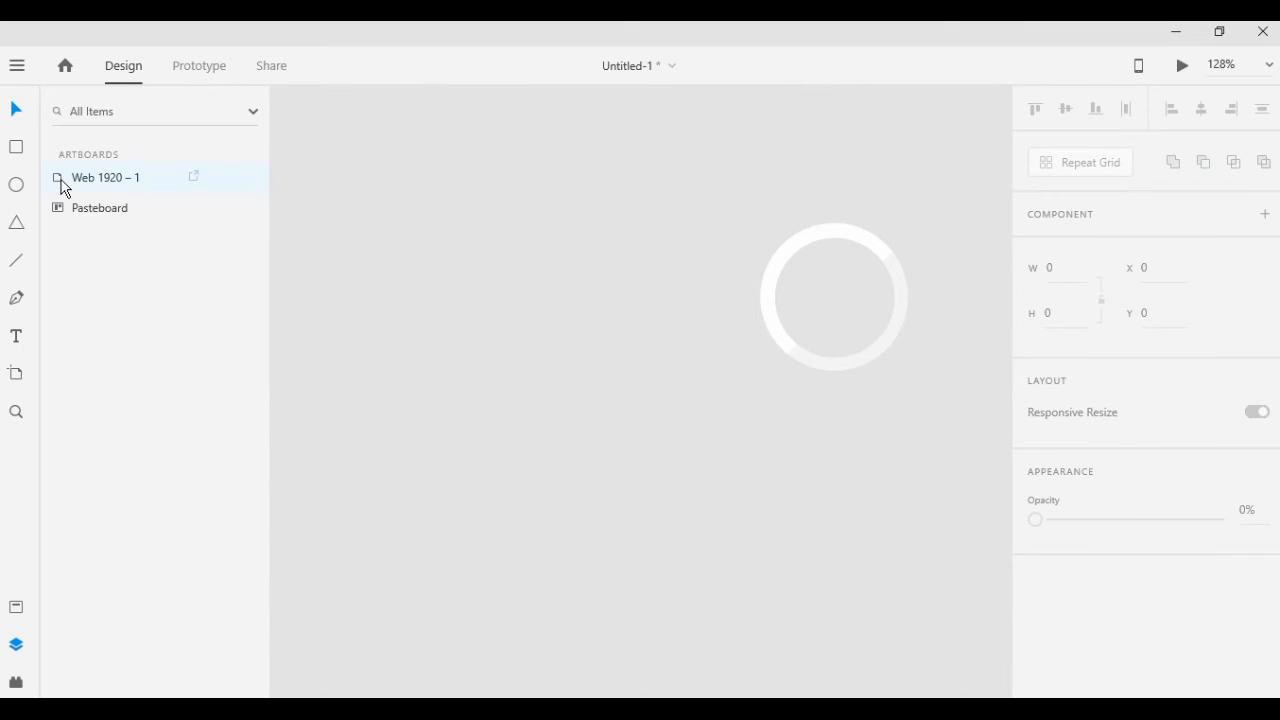
Draw a small white triangle about 30 × 26 beside the ring and remove its border
{"action": "left_click", "coordinate": [19, 223]}
{"action": "mouse_move", "coordinate": [475, 286]}
{"action": "left_mouse_down"}
{"action": "mouse_move", "coordinate": [507, 322]}
{"action": "mouse_move", "coordinate": [502, 307]}
{"action": "left_mouse_up"}
{"action": "scroll", "coordinate": [1106, 585], "scroll_direction": "down", "scroll_amount": 5}
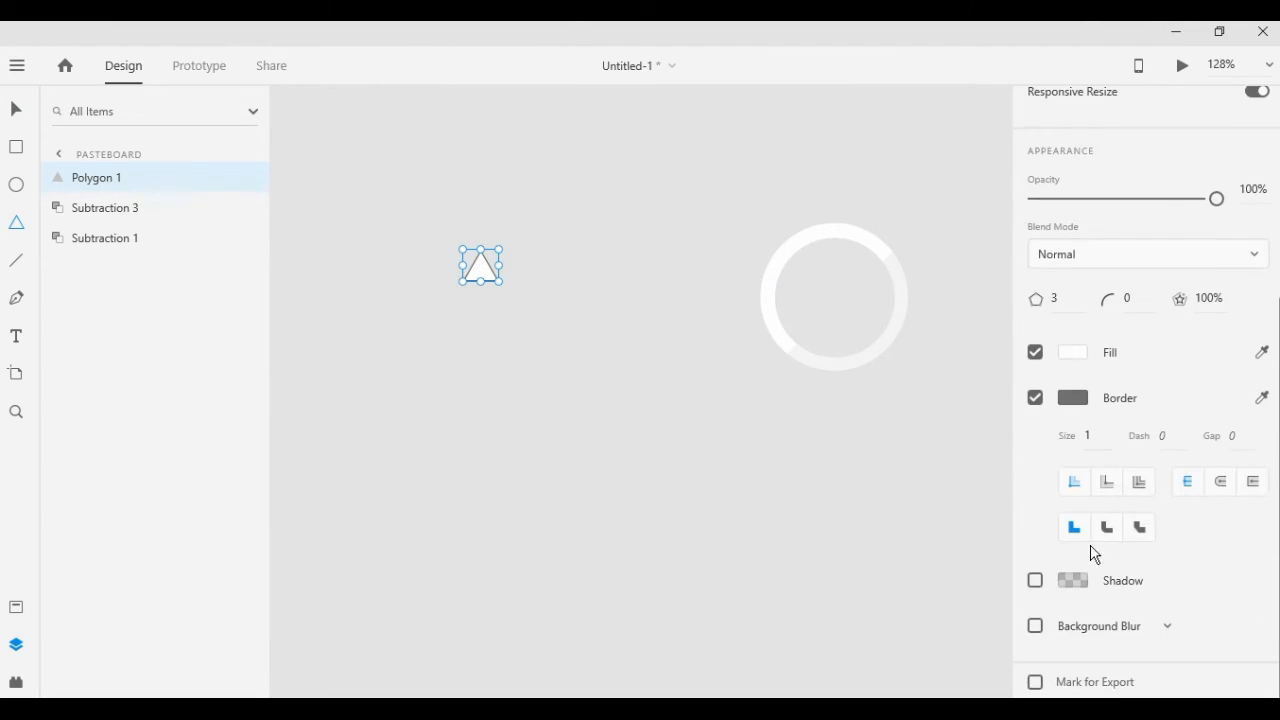
{"action": "left_click", "coordinate": [1036, 398]}
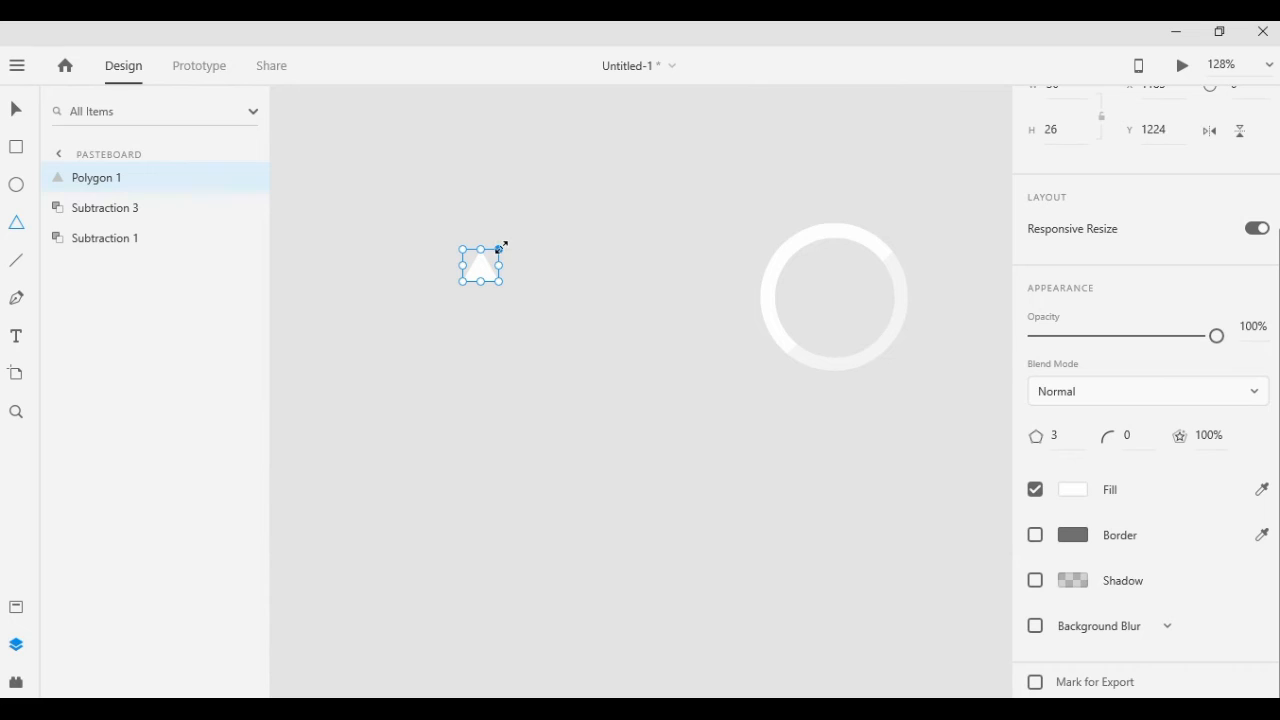
{"action": "left_click_drag", "start_coordinate": [509, 244], "coordinate": [519, 266]}
{"action": "key", "text": "Delete"}
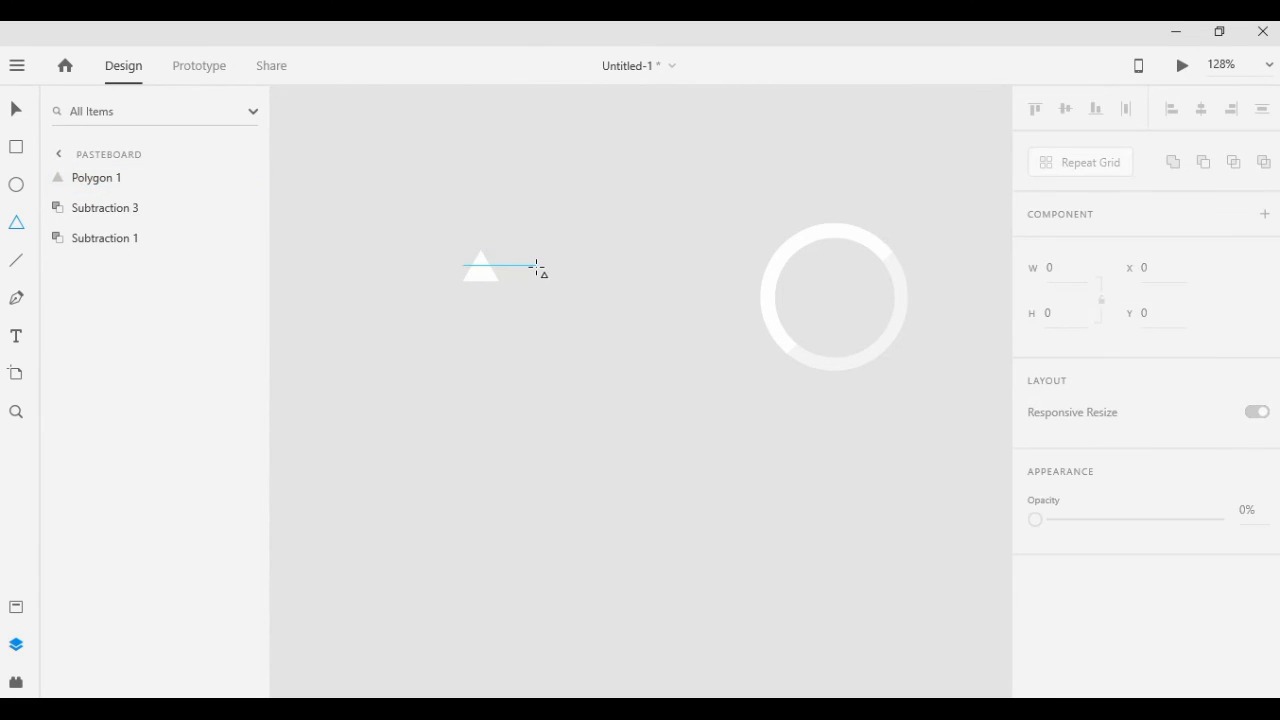
Rotate the triangle 90° and centre it inside the ring as a play symbol
{"action": "left_click", "coordinate": [15, 112]}
{"action": "left_click", "coordinate": [488, 274]}
{"action": "left_click_drag", "start_coordinate": [488, 274], "coordinate": [493, 276]}
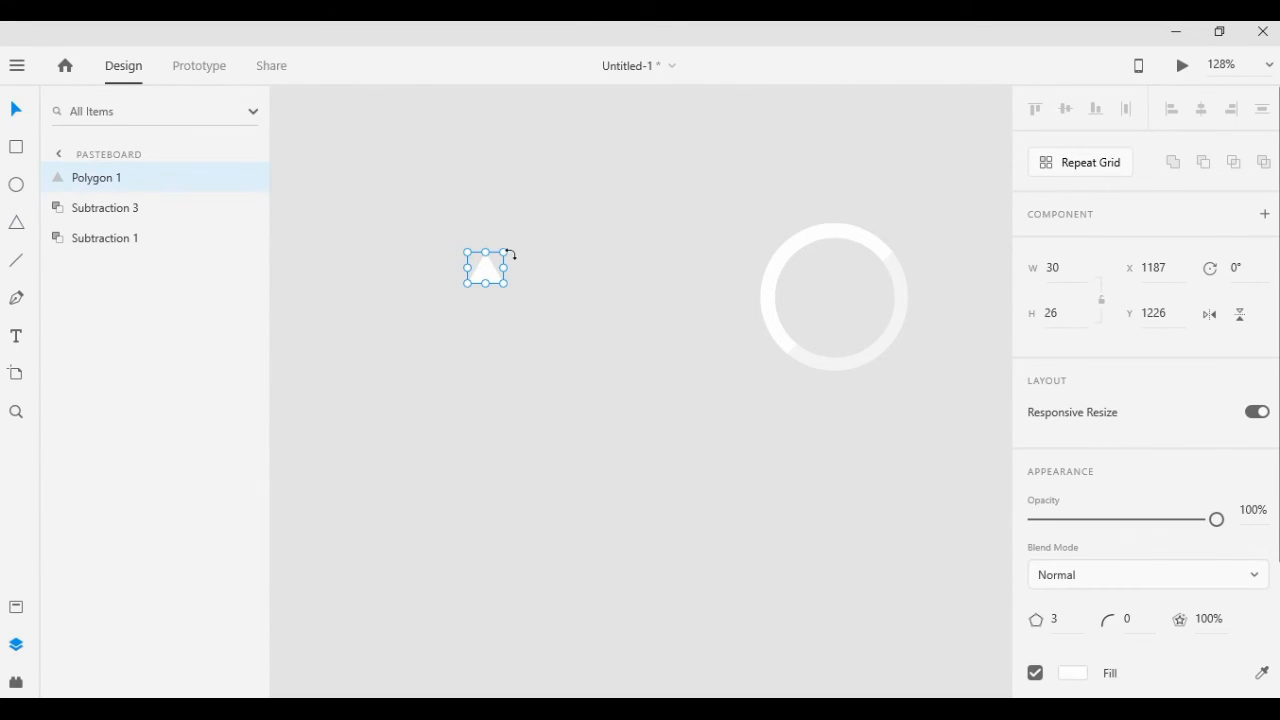
{"action": "left_click_drag", "start_coordinate": [512, 254], "coordinate": [512, 309]}
{"action": "left_click_drag", "start_coordinate": [486, 267], "coordinate": [835, 292]}
{"action": "left_click", "coordinate": [587, 425]}
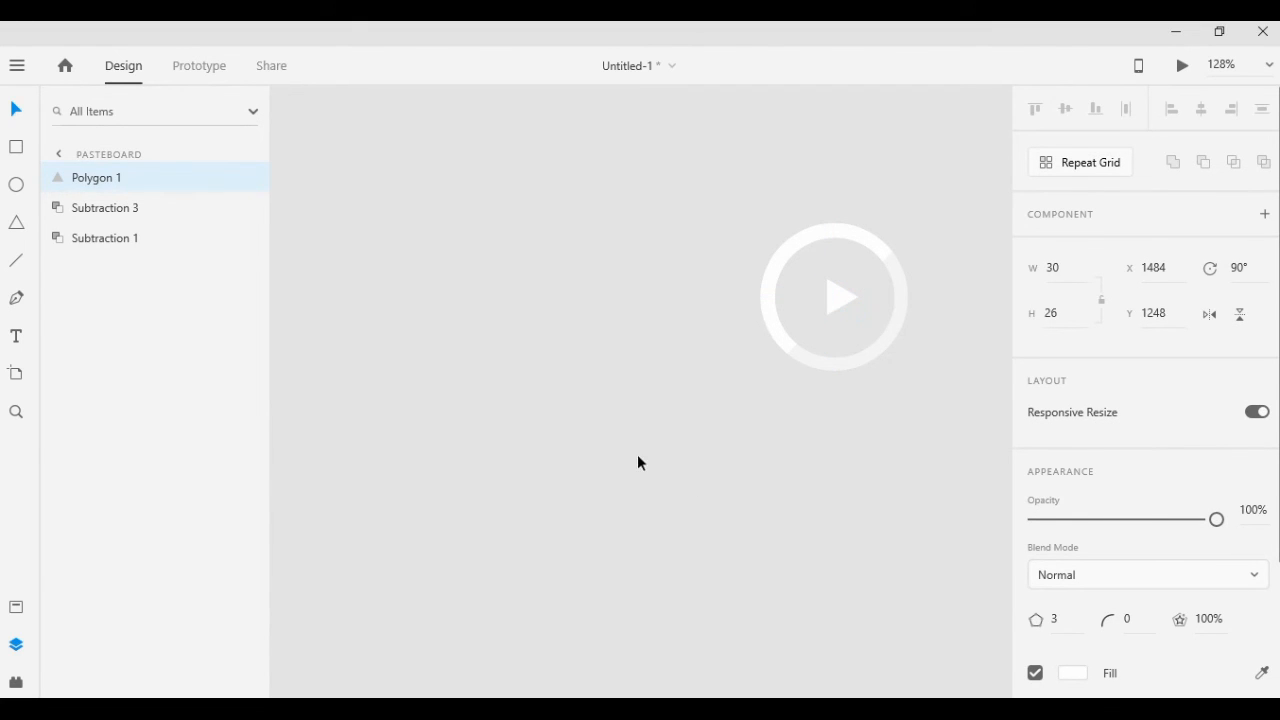
{"action": "left_click", "coordinate": [568, 536]}
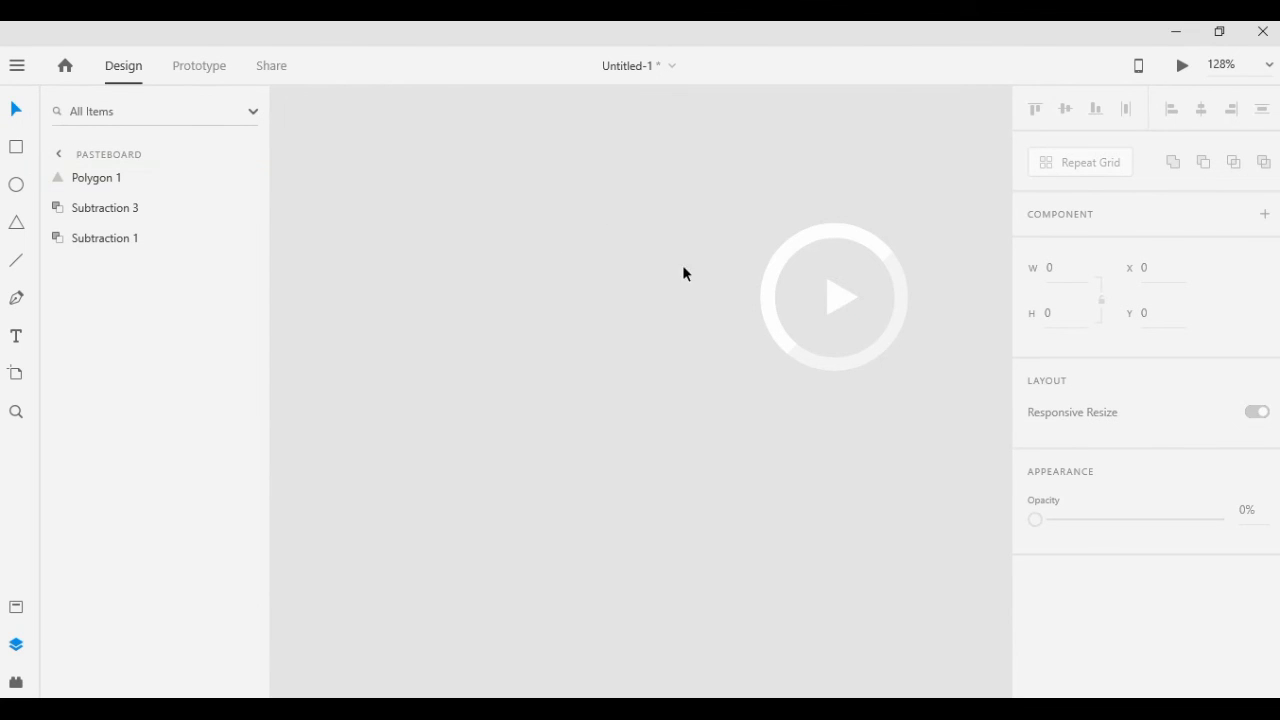
Select the triangle, arc and ring together and move them onto the artboard beside the Watch Video heading
{"action": "left_click_drag", "start_coordinate": [734, 517], "coordinate": [652, 444]}
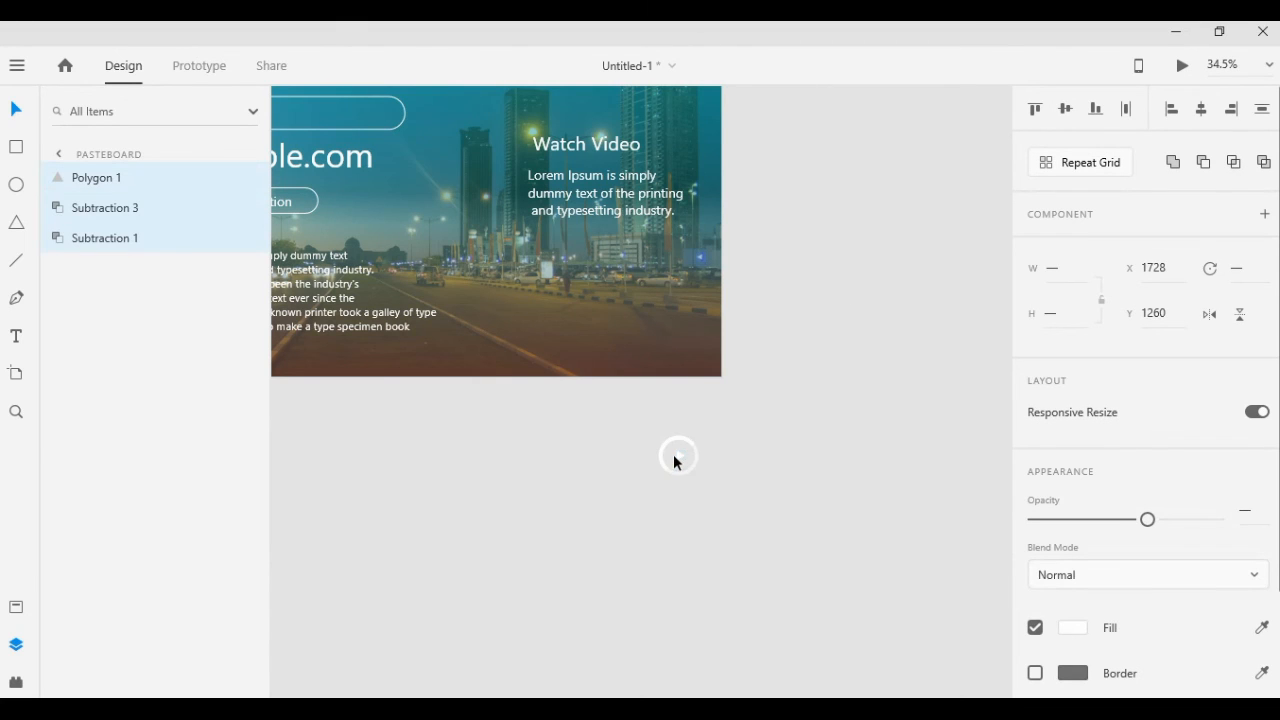
{"action": "left_click", "coordinate": [677, 460]}
{"action": "left_click_drag", "start_coordinate": [686, 461], "coordinate": [482, 157]}
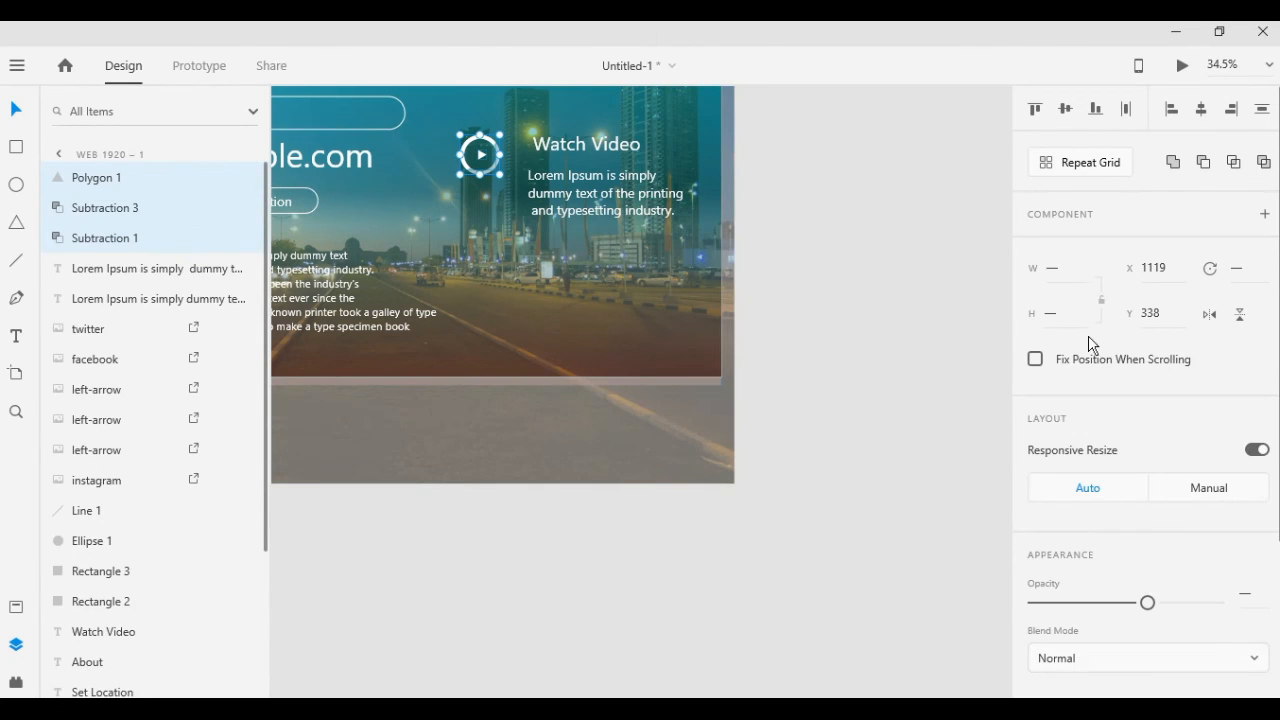
Examine the whole landing page and the play button's placement beside the Watch Video text
{"action": "scroll", "coordinate": [639, 600], "scroll_direction": "down", "scroll_amount": 3}
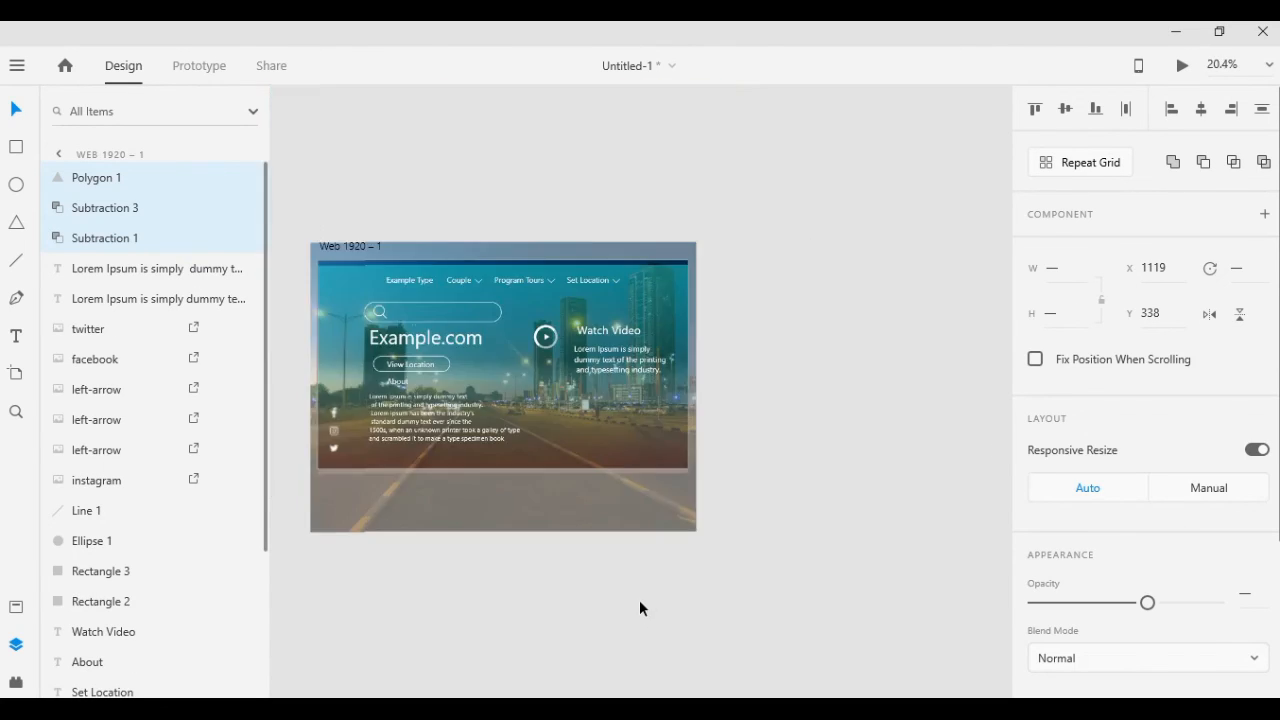
{"action": "left_click_drag", "start_coordinate": [531, 418], "coordinate": [546, 411]}
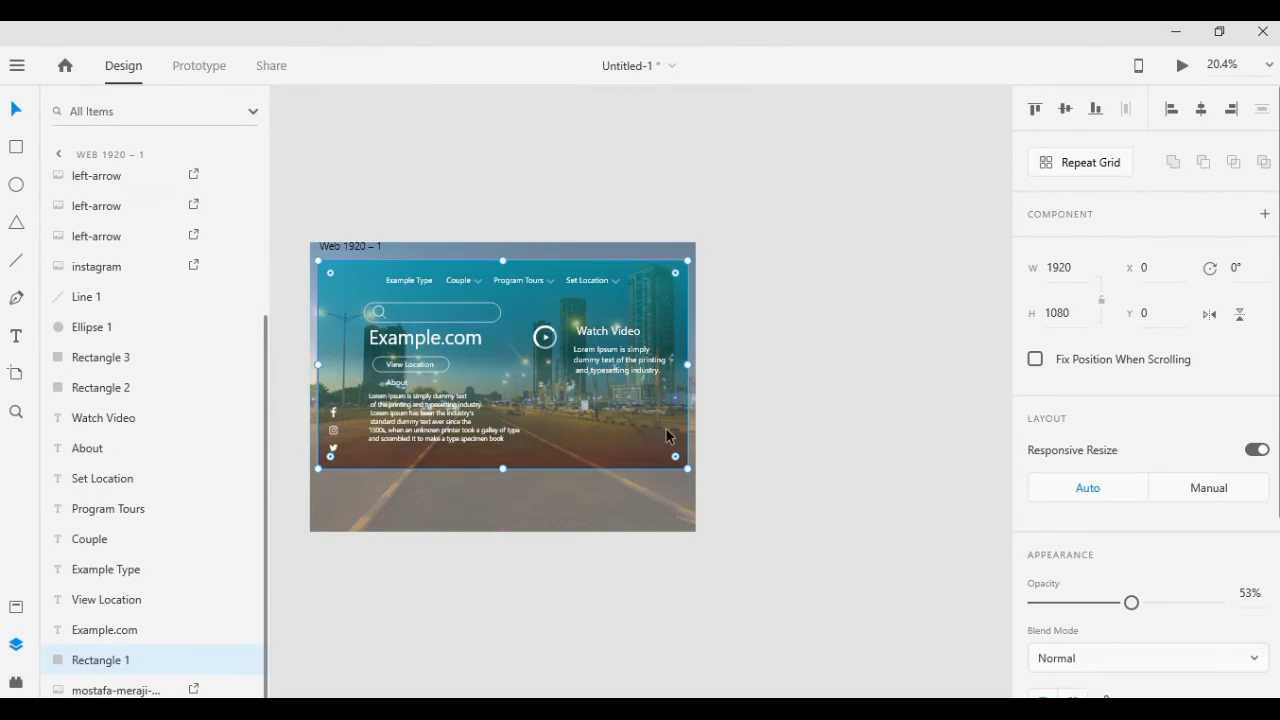
{"action": "left_click_drag", "start_coordinate": [523, 589], "coordinate": [668, 567]}
{"action": "scroll", "coordinate": [686, 562], "scroll_direction": "down", "scroll_amount": 2}
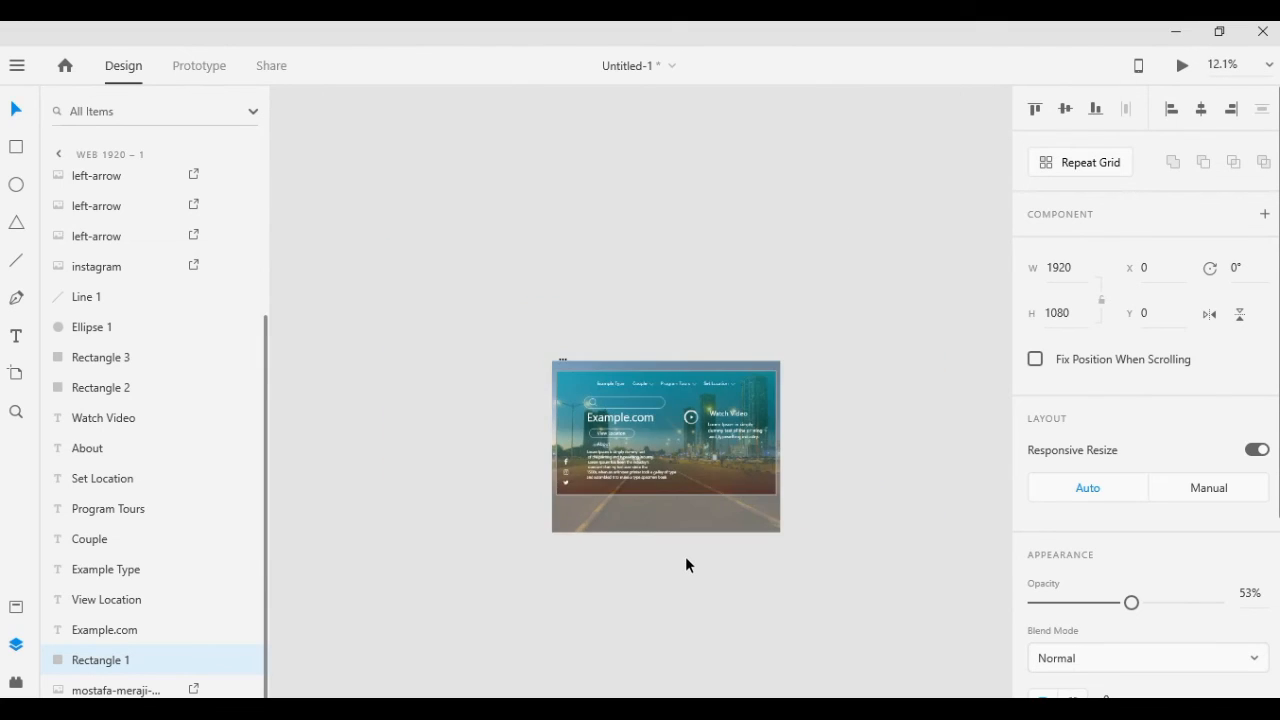
{"action": "scroll", "coordinate": [686, 559], "scroll_direction": "up", "scroll_amount": 4}
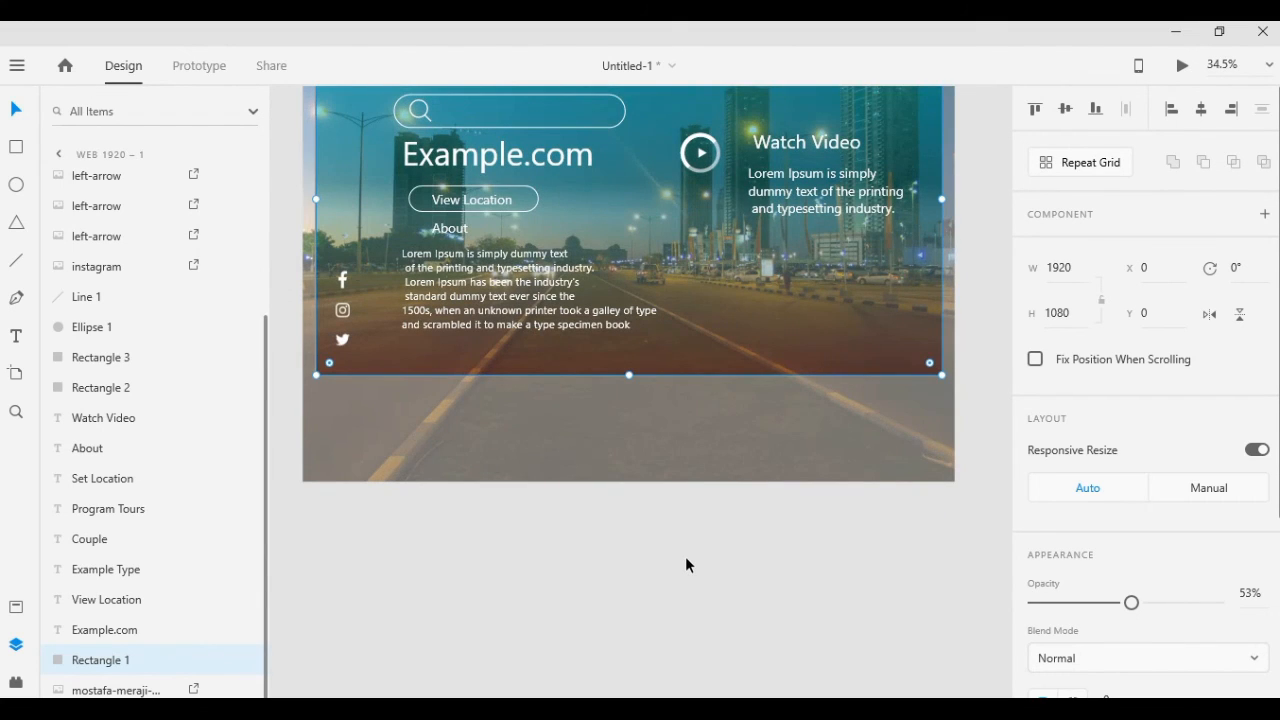
{"action": "left_click_drag", "start_coordinate": [674, 517], "coordinate": [706, 670]}
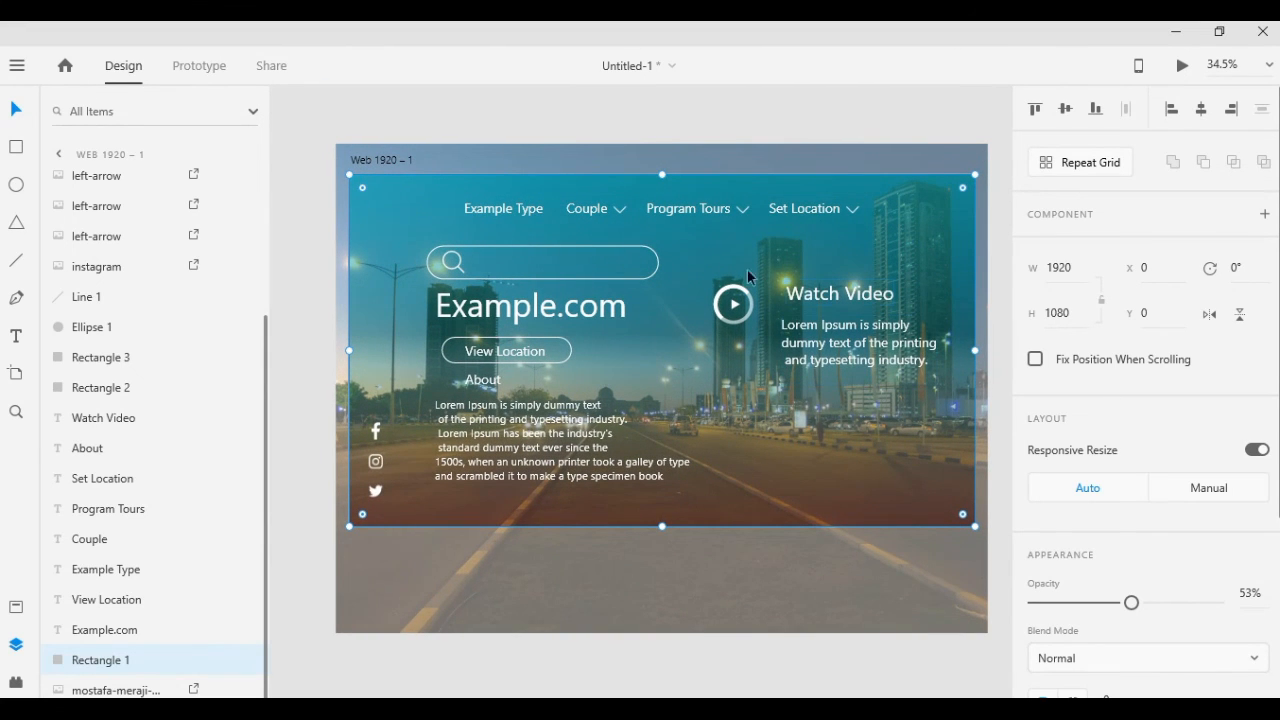
{"action": "left_click", "coordinate": [733, 308]}
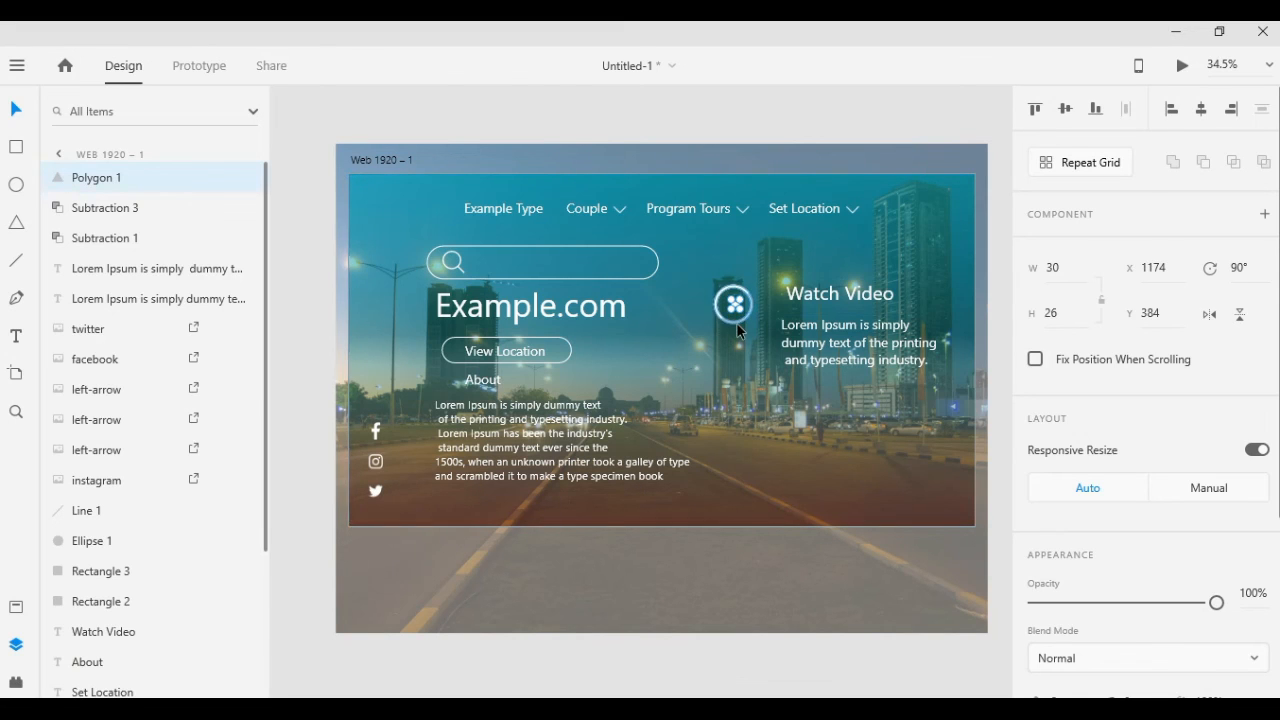
{"action": "key", "text": "Escape"}
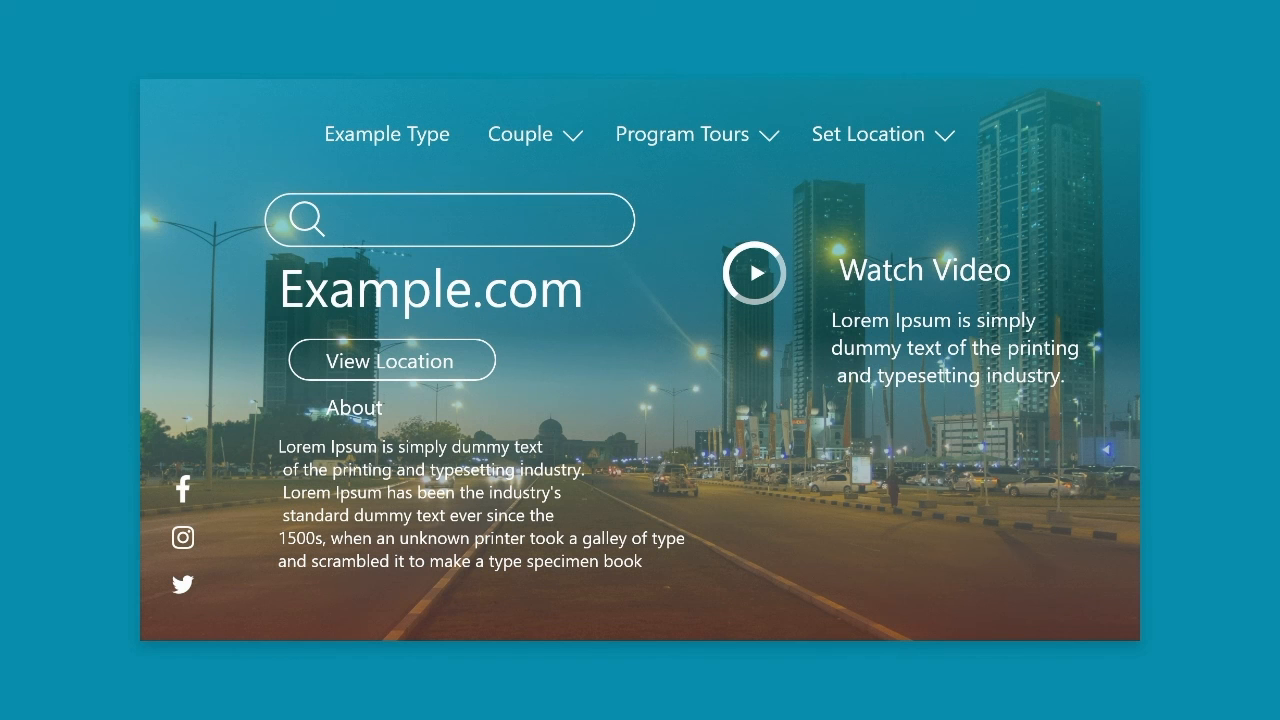